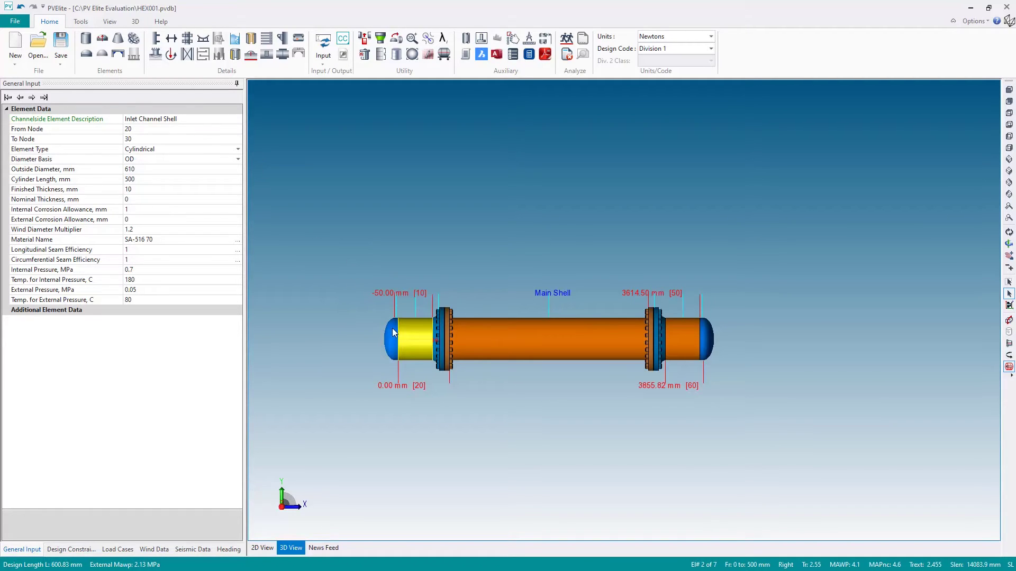
# Step: Add a 200 mm 'Liquor In' nozzle on the inlet channel shell at 250 mm, 90°, class 300 flange
pyautogui.click(155, 55)
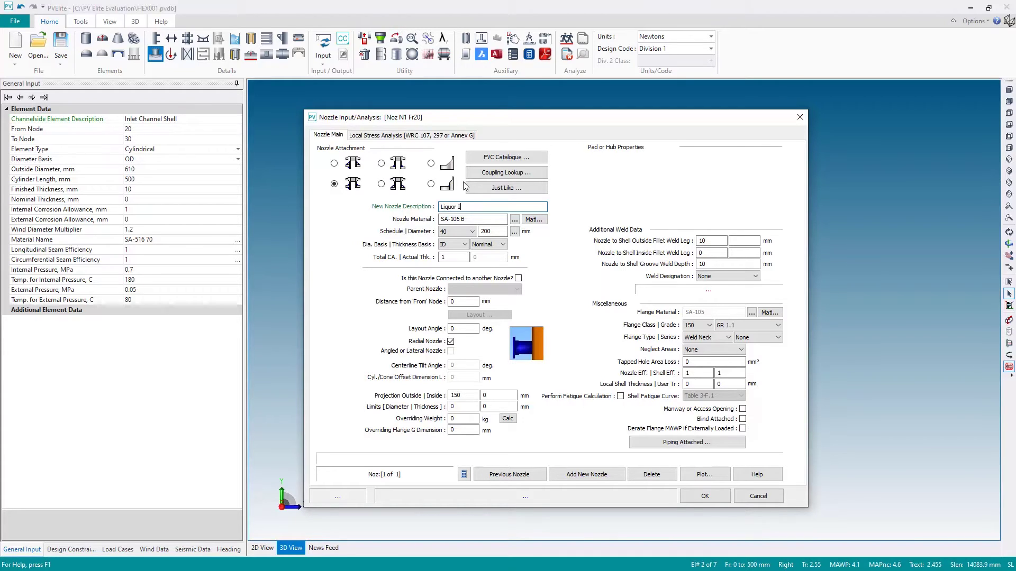
pyautogui.click(479, 222)
pyautogui.click(496, 231)
pyautogui.click(496, 230)
pyautogui.click(497, 231)
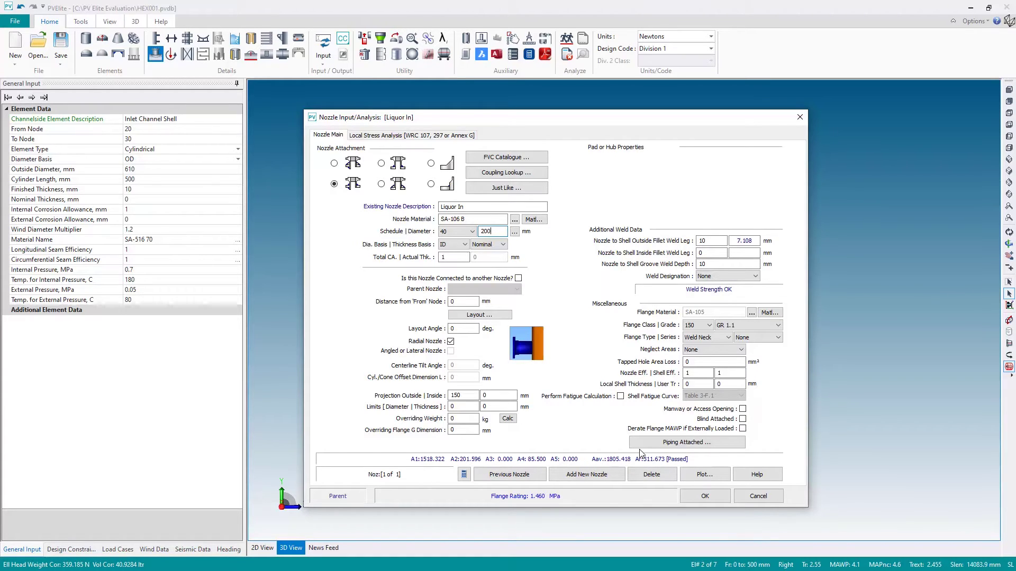
pyautogui.doubleClick(462, 302)
pyautogui.doubleClick(462, 329)
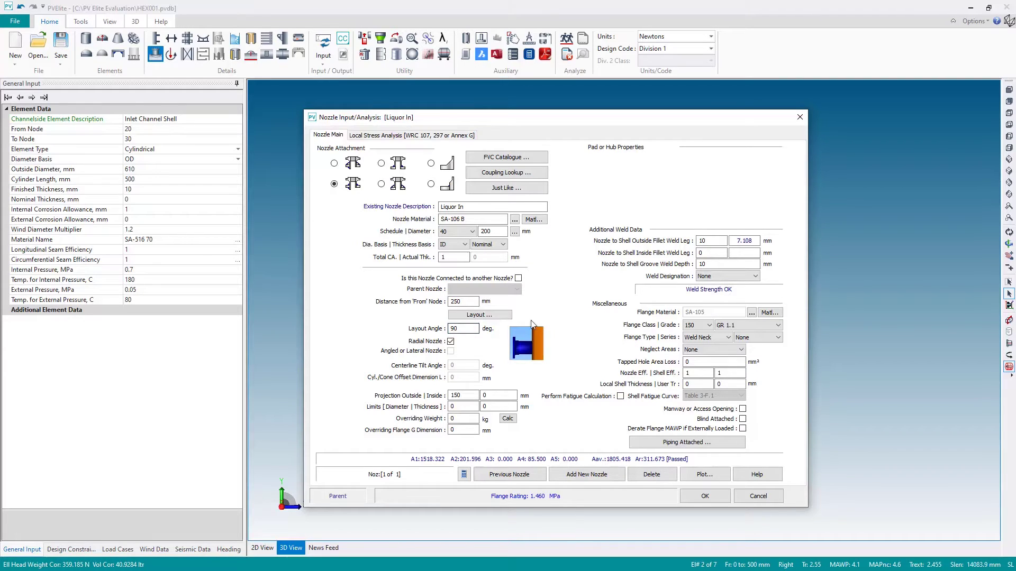
pyautogui.click(710, 327)
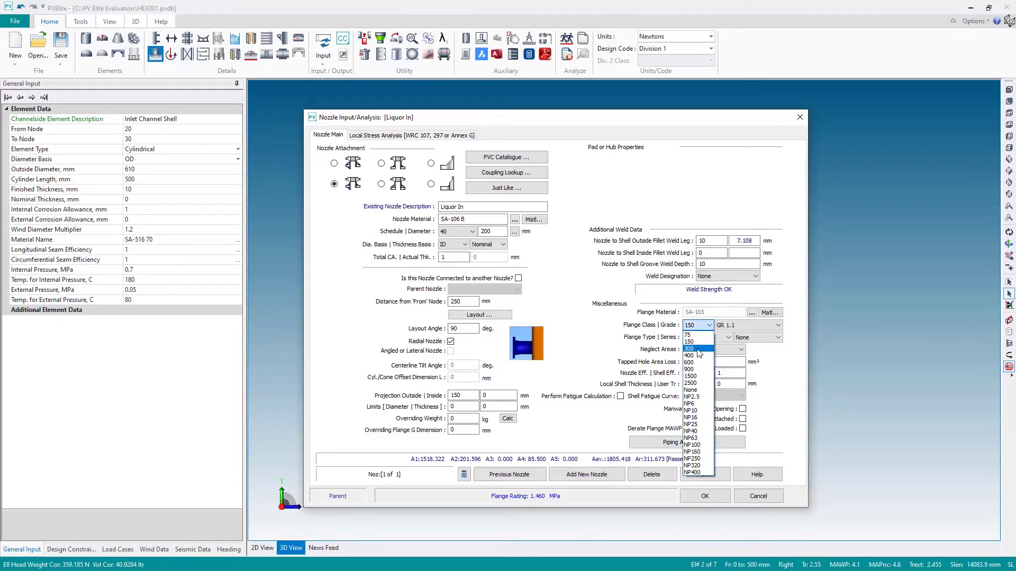
pyautogui.click(690, 347)
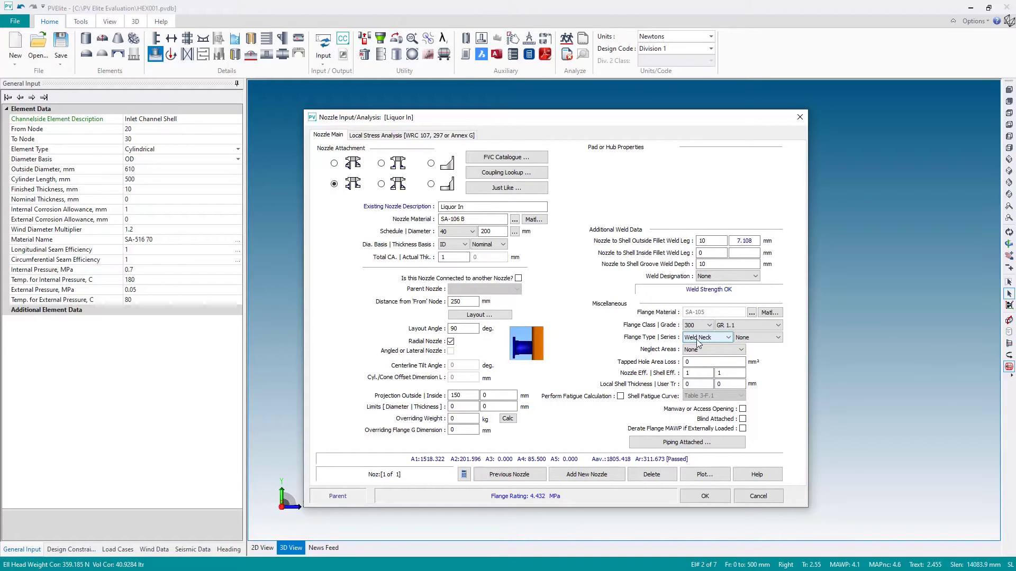
pyautogui.click(704, 496)
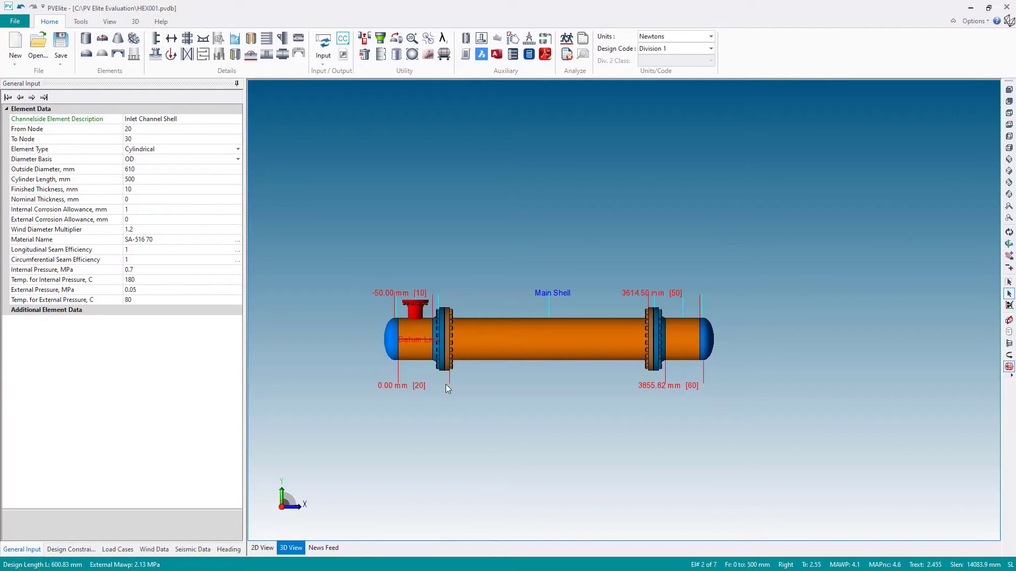
# Step: Define a 'Cooling Out' nozzle on the main shell: 250 mm diameter, 500 mm, 180°, class 300 flange
pyautogui.click(491, 349)
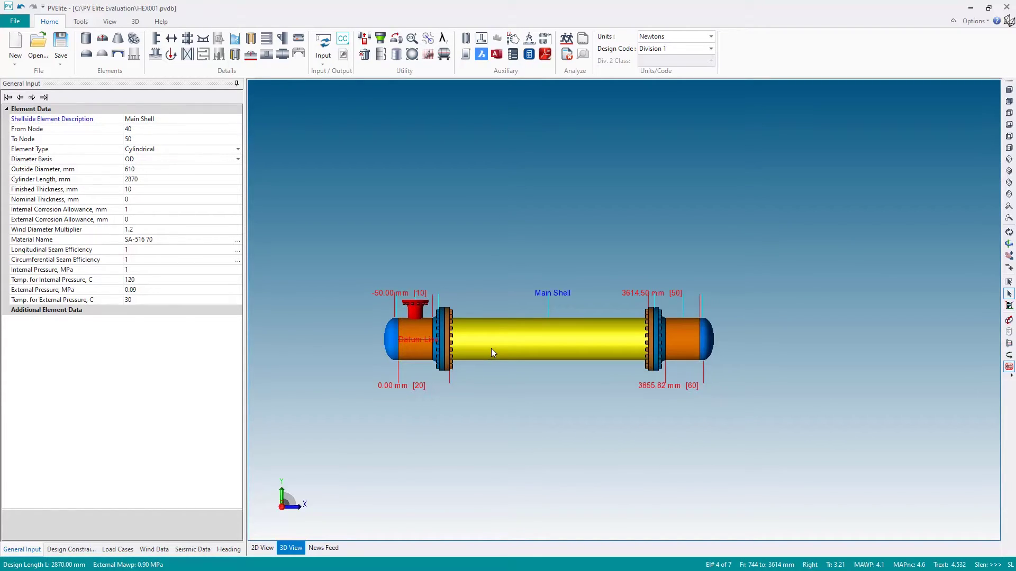
pyautogui.click(155, 56)
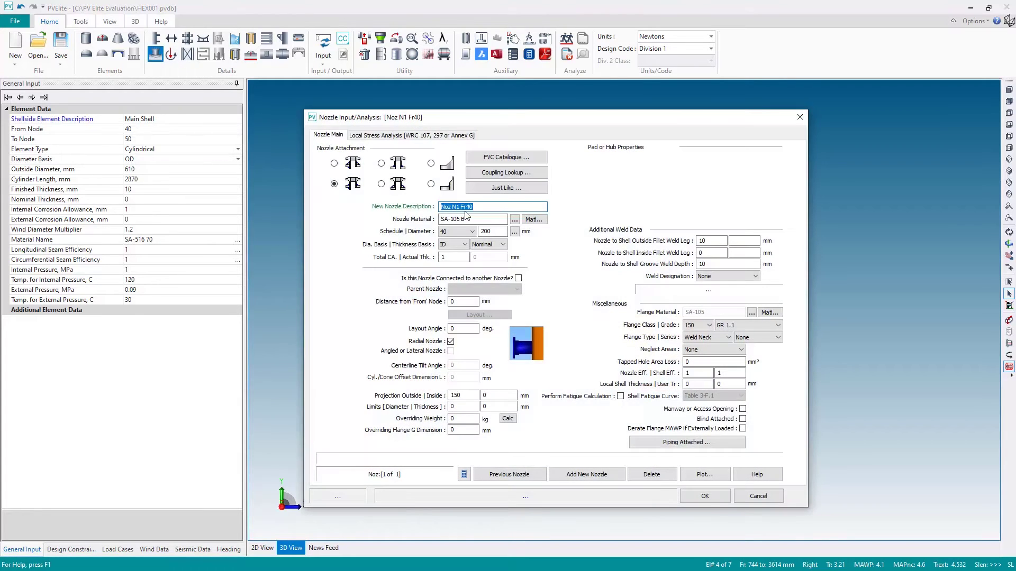
pyautogui.write('Cooling Out')
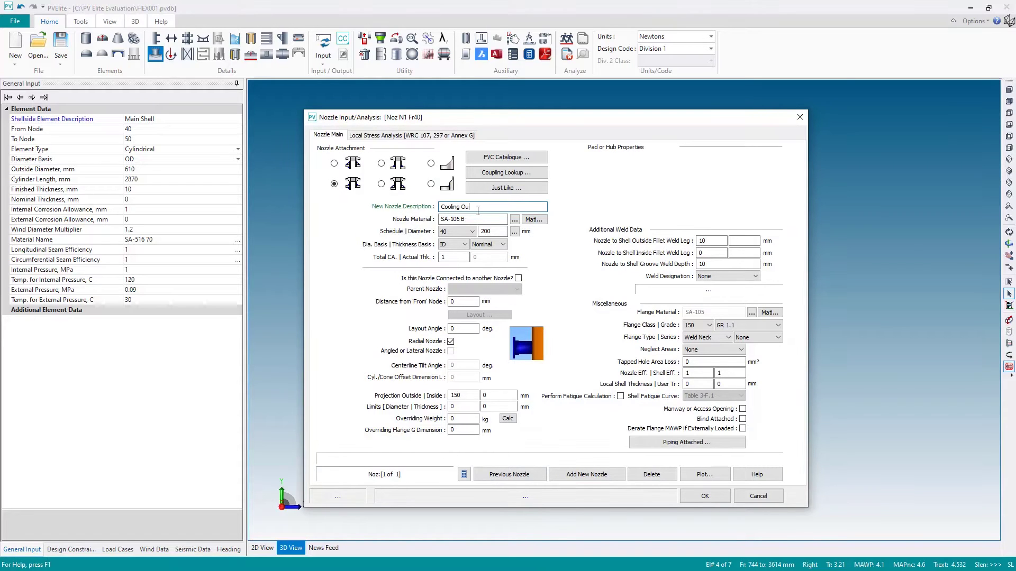
pyautogui.click(498, 228)
pyautogui.click(514, 231)
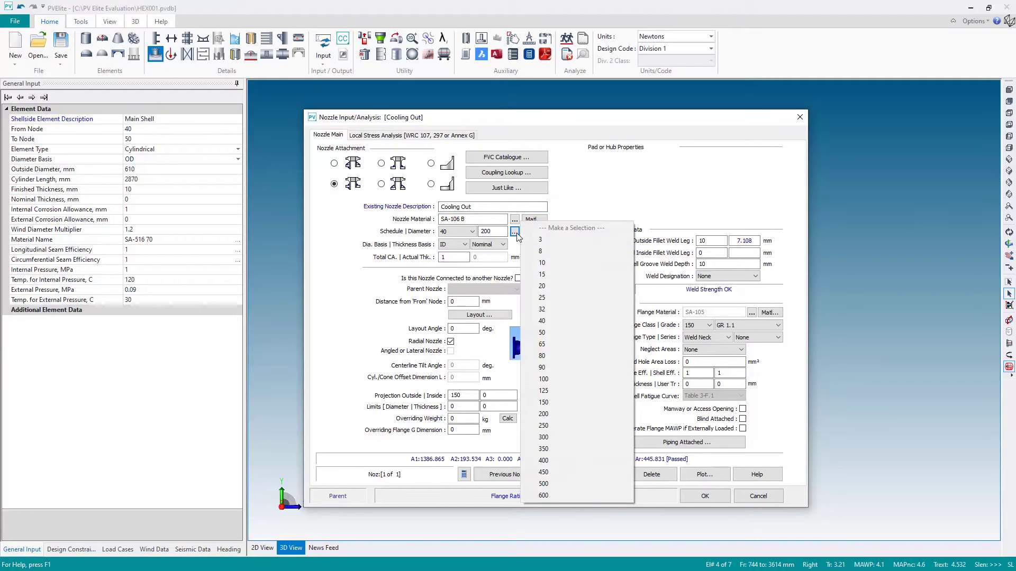
pyautogui.click(551, 425)
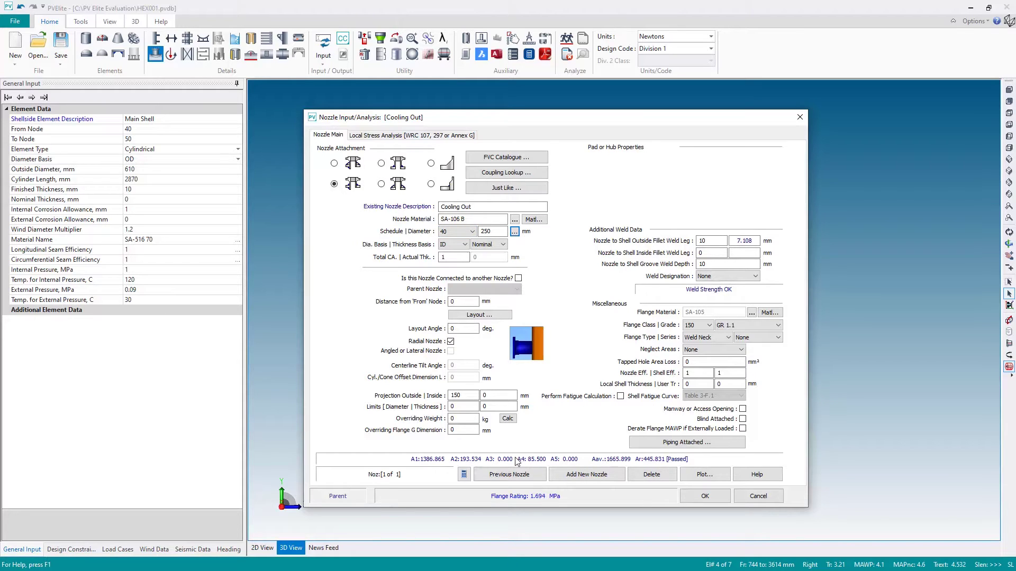
pyautogui.click(461, 301)
pyautogui.click(463, 329)
pyautogui.click(697, 325)
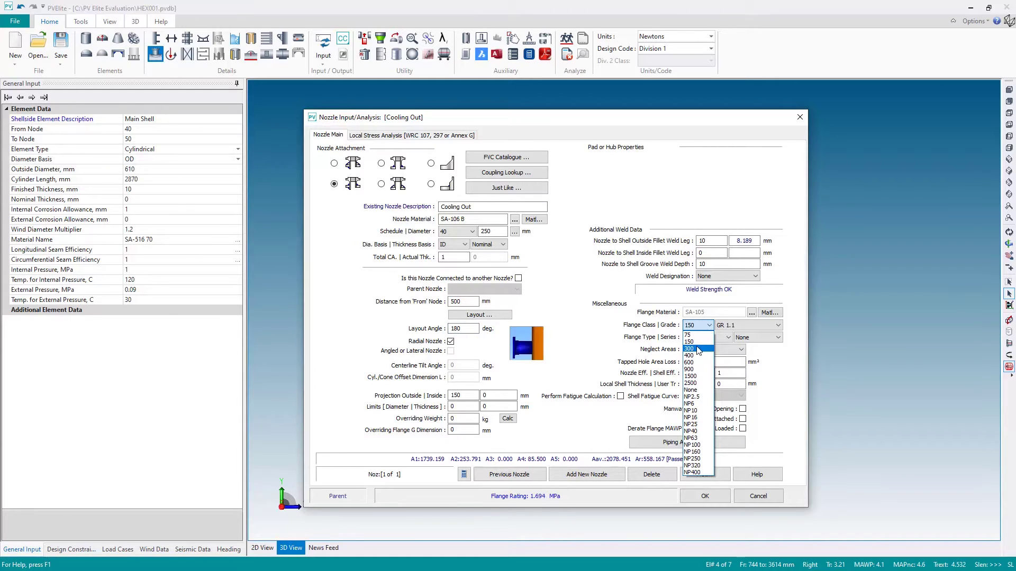
pyautogui.click(699, 349)
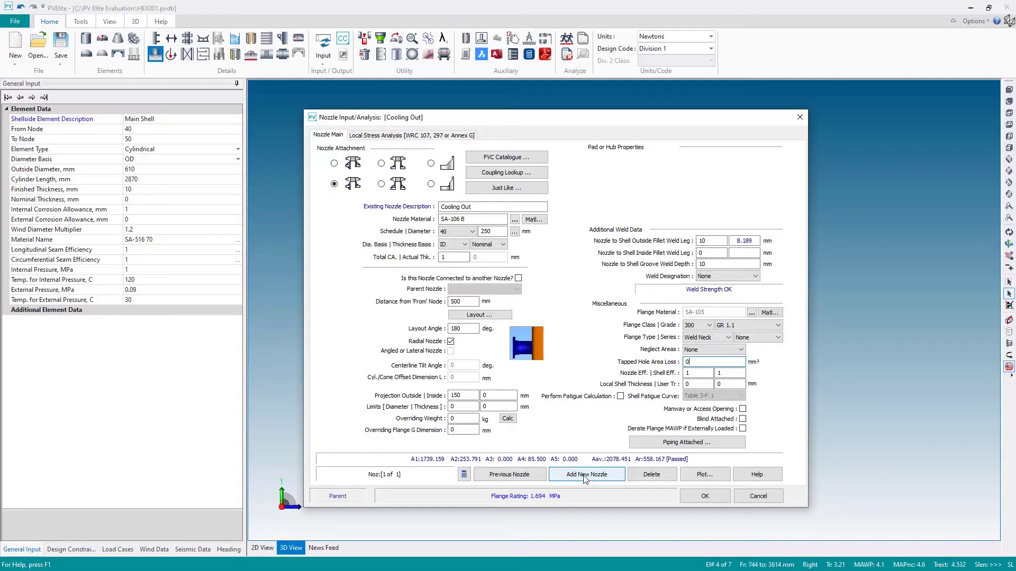
# Step: Start a new nozzle named 'Cooling In' and copy the Cooling Out nozzle's settings into it
pyautogui.click(585, 479)
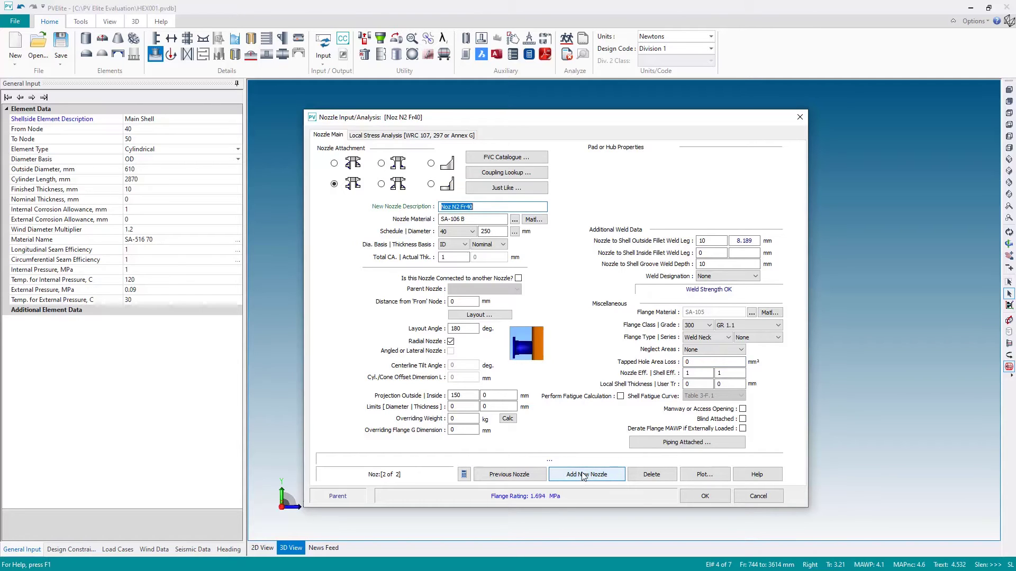
pyautogui.write('Cool')
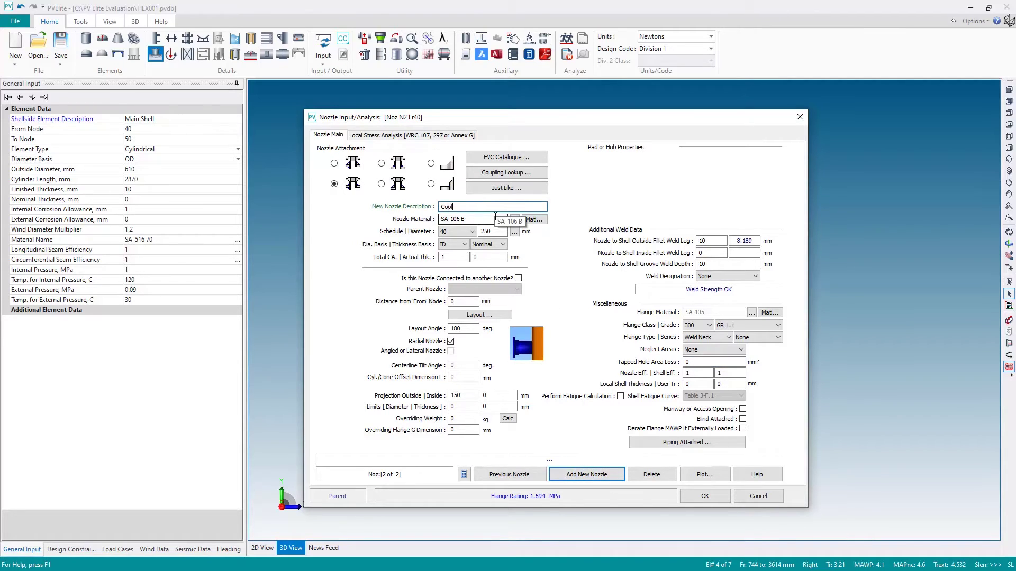
pyautogui.write('ing In')
pyautogui.press('Tab')
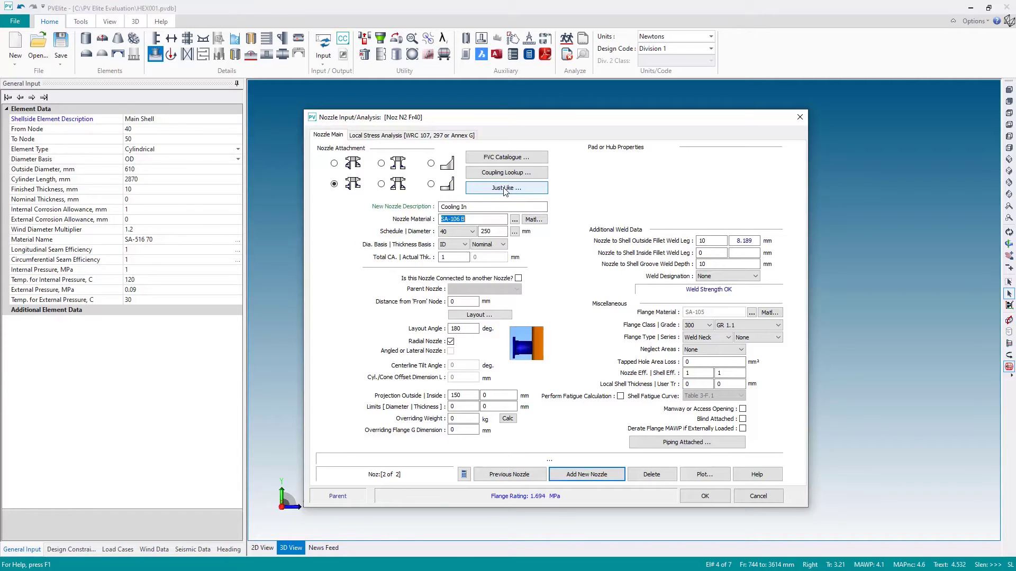
pyautogui.click(504, 189)
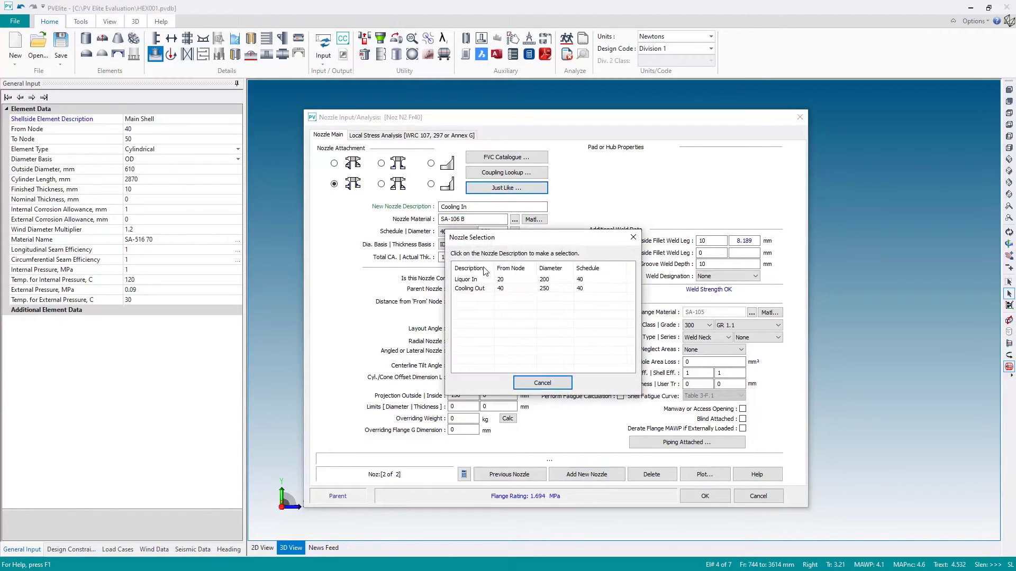
pyautogui.click(473, 291)
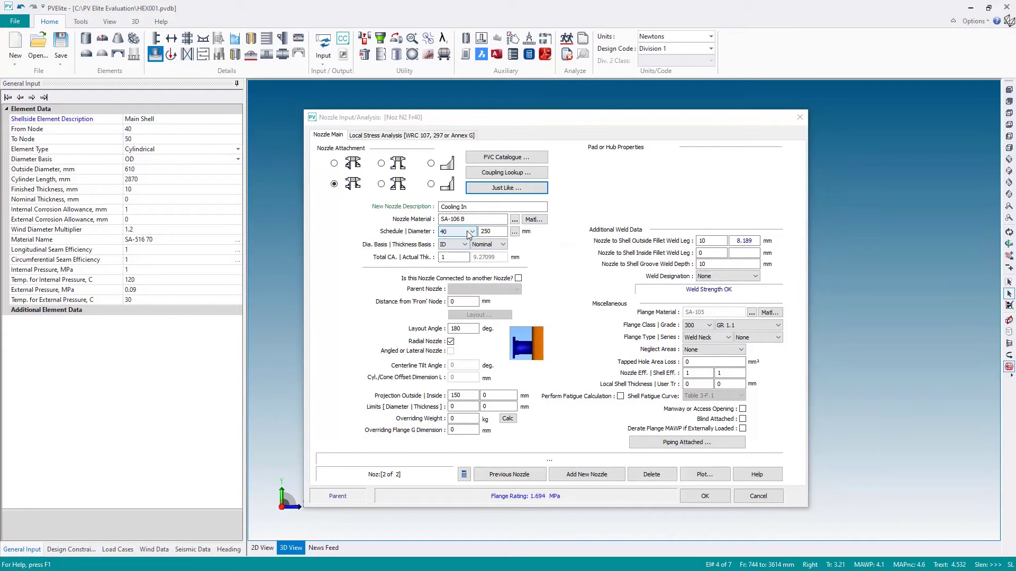
# Step: Keep the 250 mm diameter, place it 2450 mm from the node at 0°, and accept
pyautogui.click(493, 231)
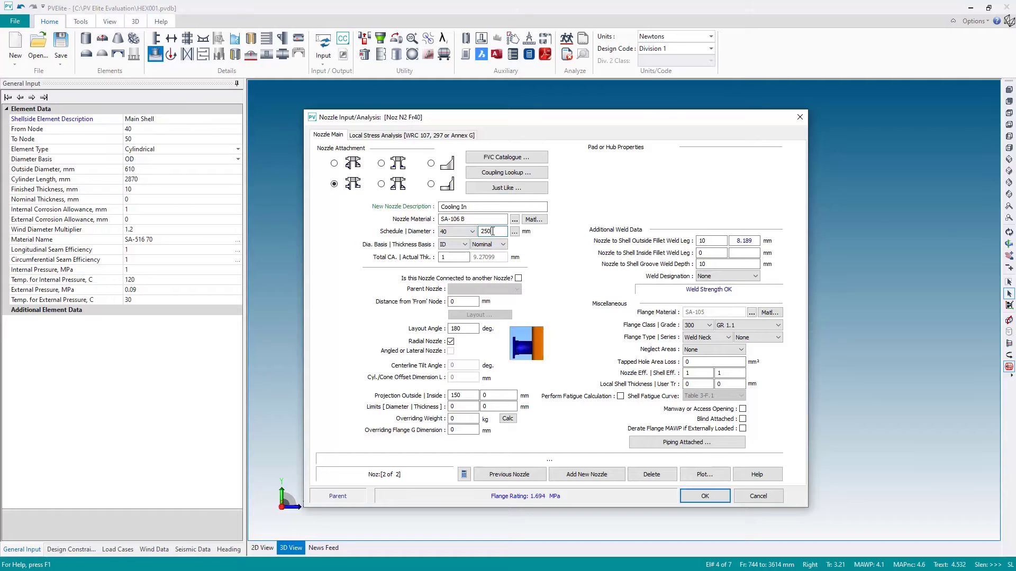
pyautogui.press('Tab')
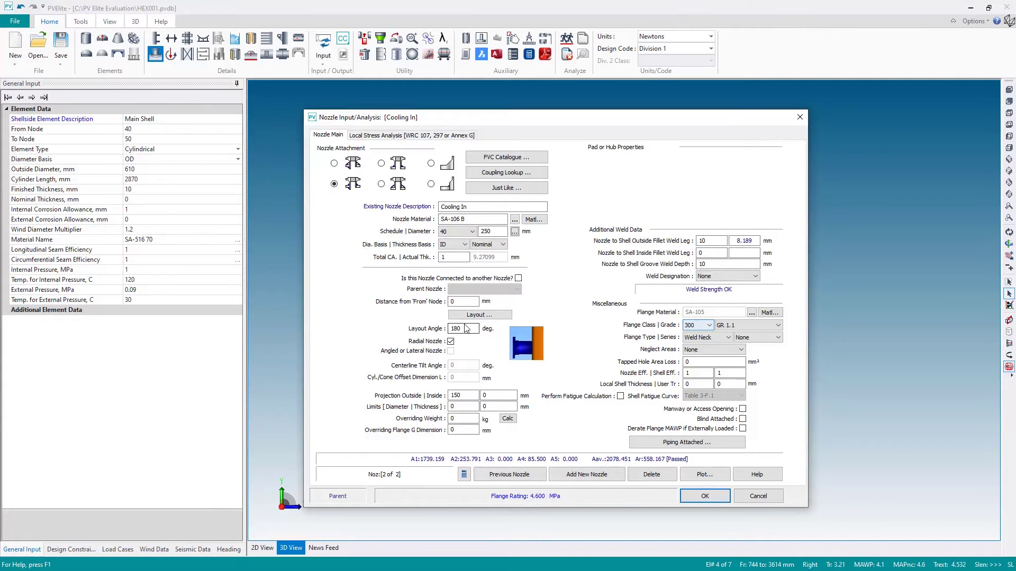
pyautogui.click(464, 300)
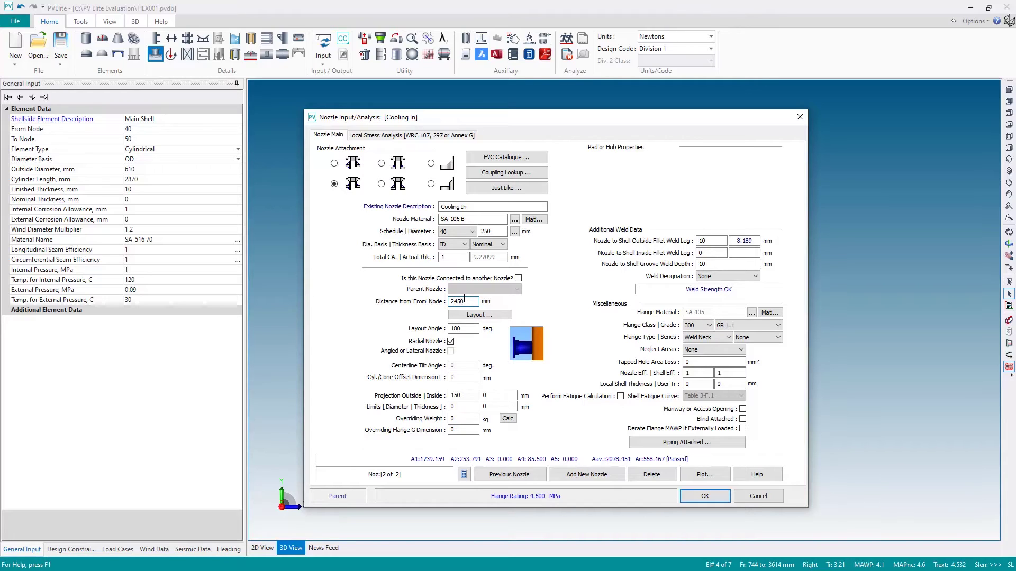
pyautogui.write('2450')
pyautogui.click(465, 329)
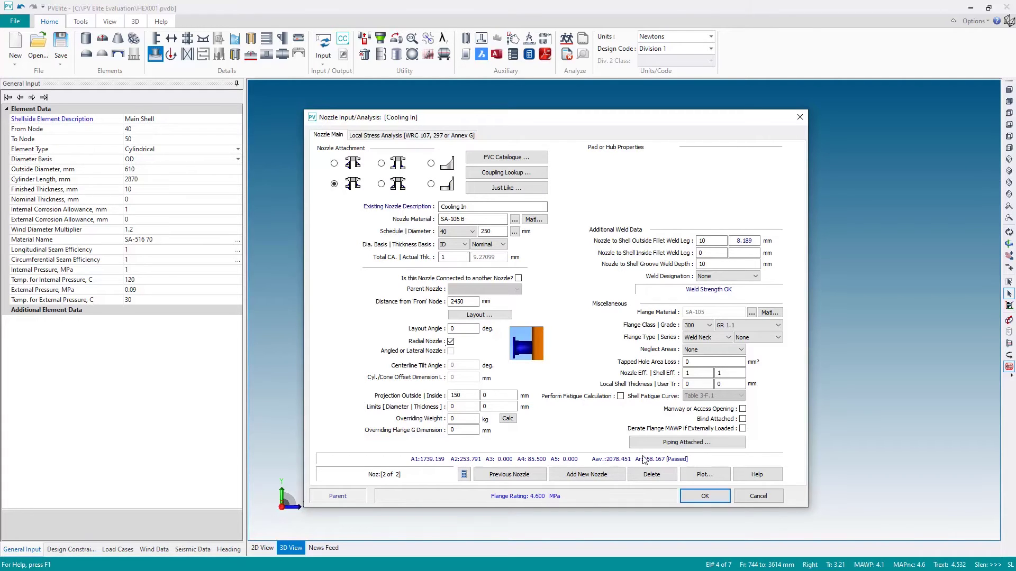
pyautogui.click(714, 498)
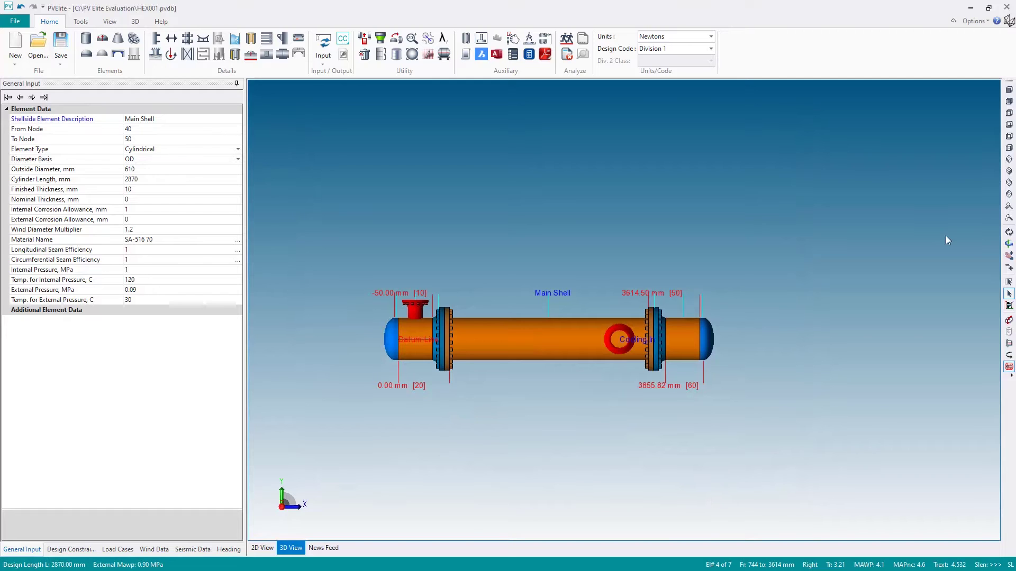
# Step: Switch to the southwest isometric view and select the outlet channel shell
pyautogui.click(1009, 160)
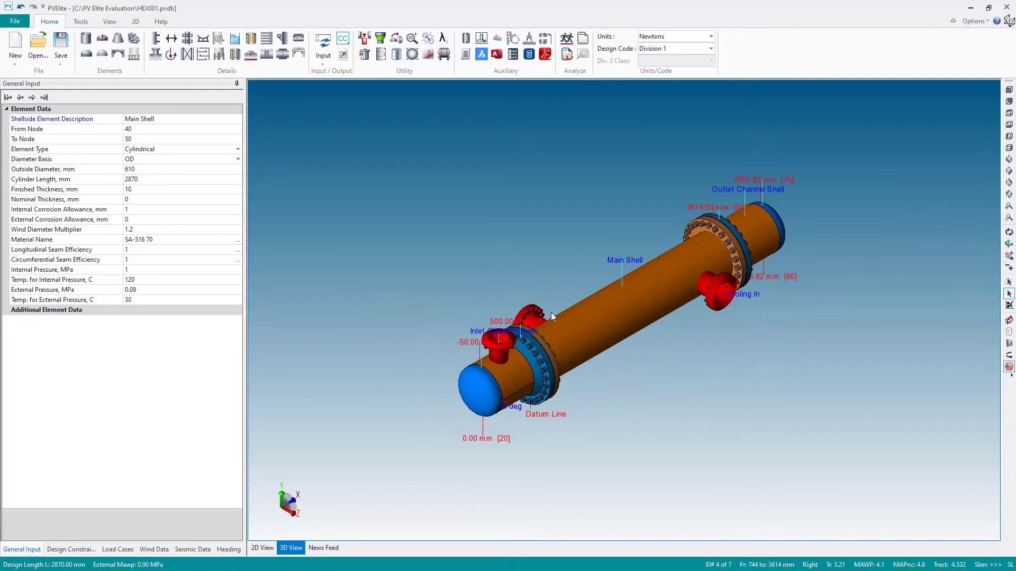
pyautogui.click(760, 238)
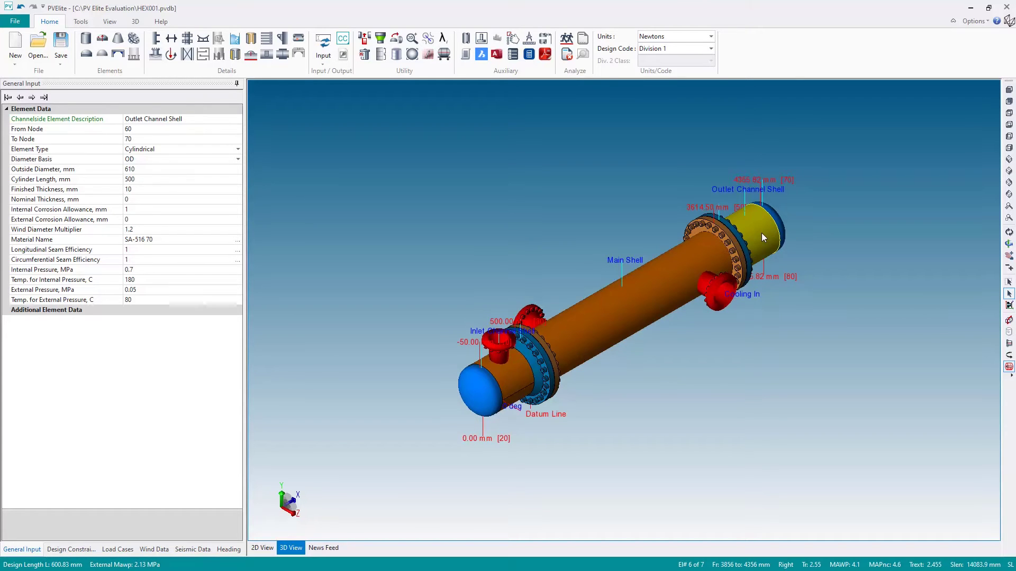
# Step: Add a 'Liquor Out' nozzle copied from Liquor In to the outlet channel shell at 250 mm, 270°
pyautogui.click(156, 55)
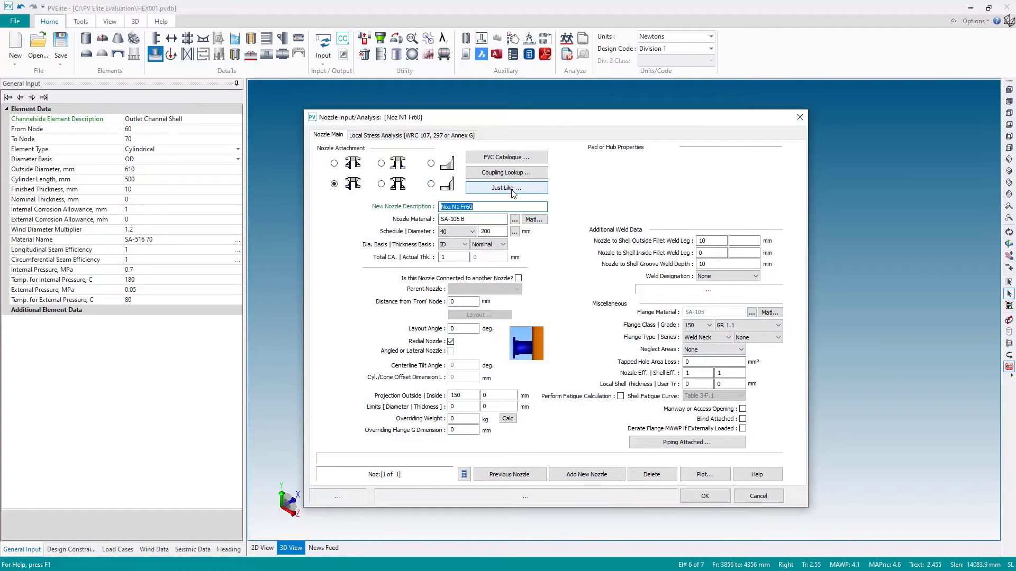
pyautogui.click(513, 189)
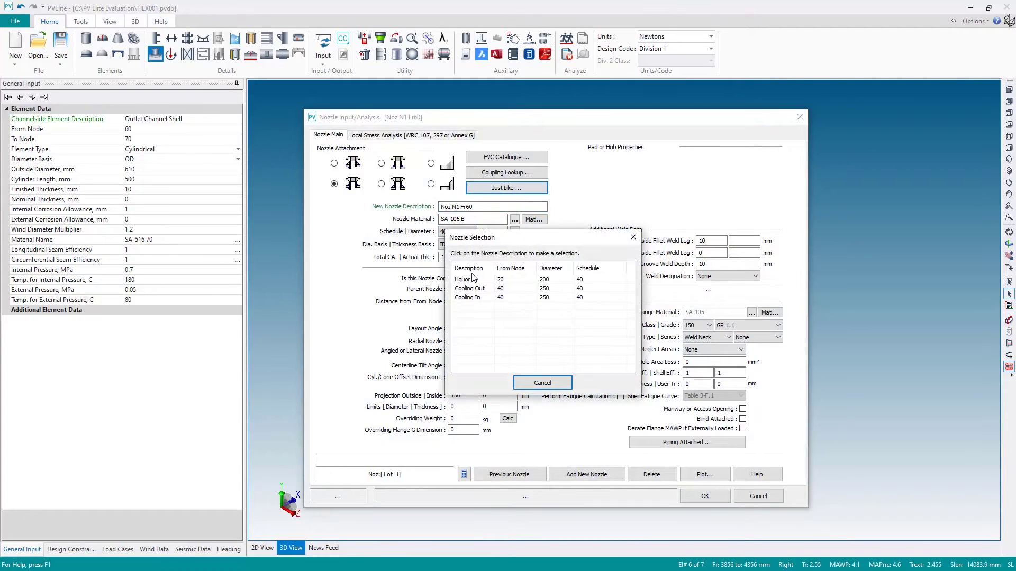
pyautogui.click(467, 280)
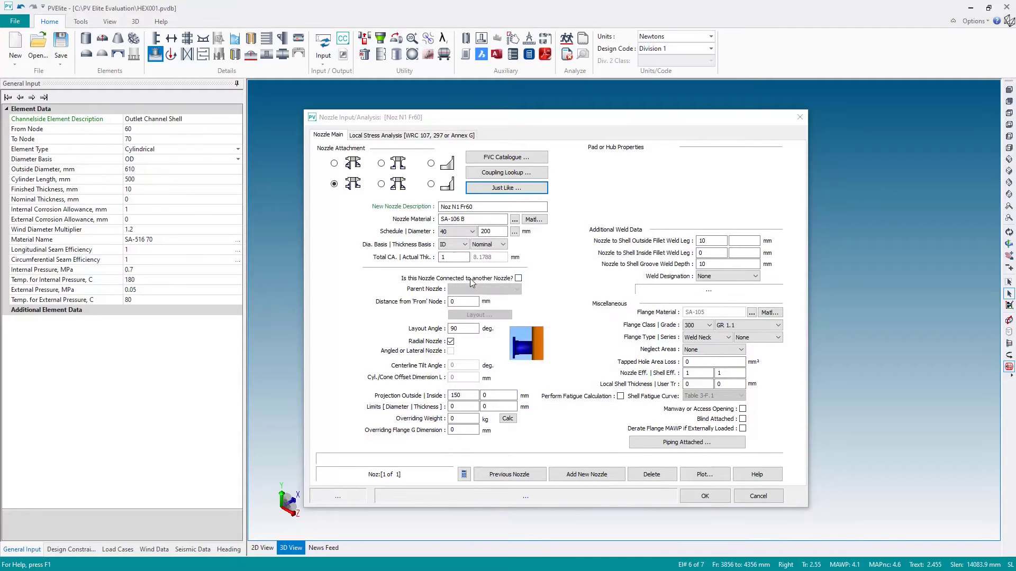
pyautogui.write('Liquor Out')
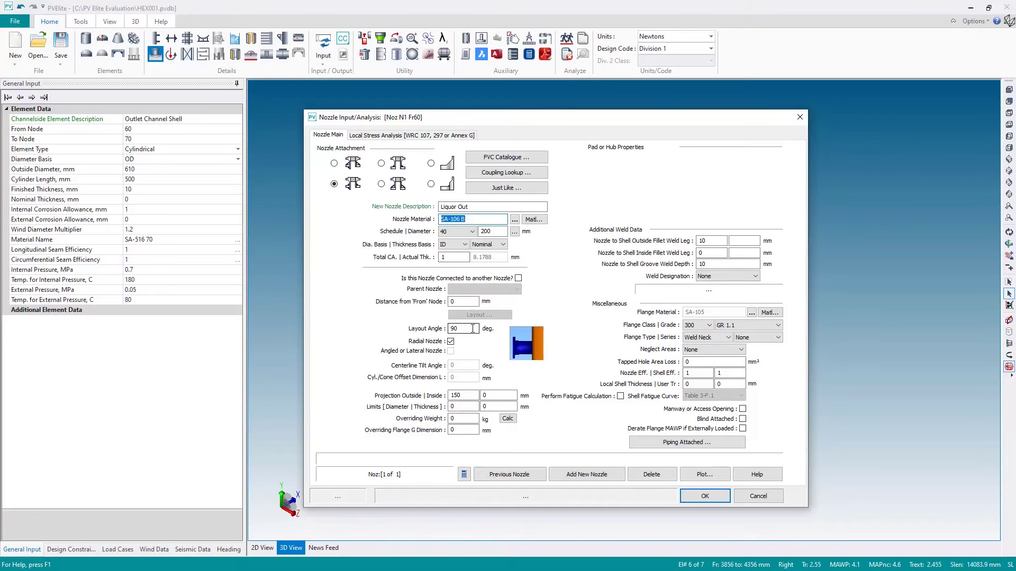
pyautogui.click(463, 302)
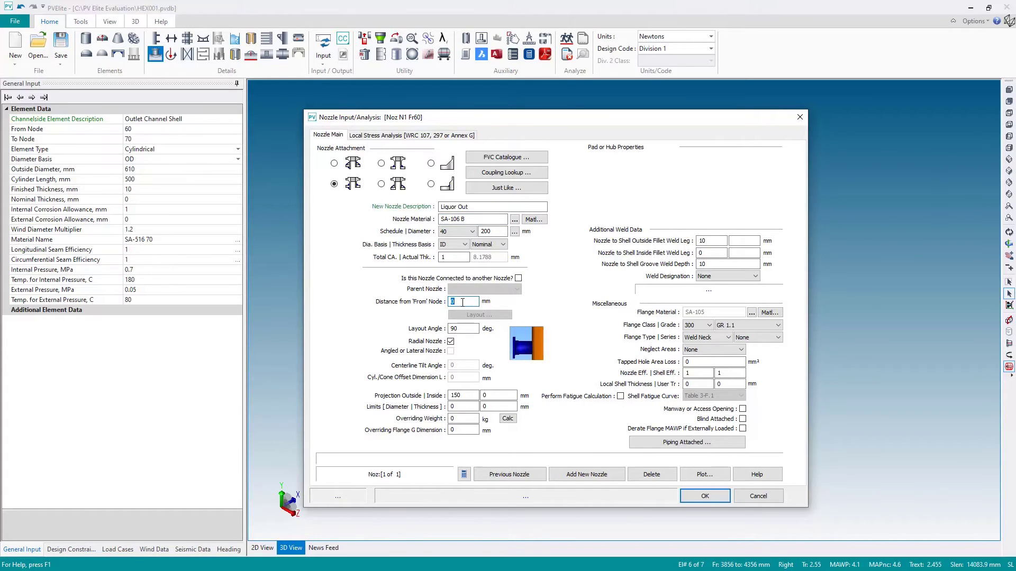
pyautogui.click(462, 302)
pyautogui.press('Tab')
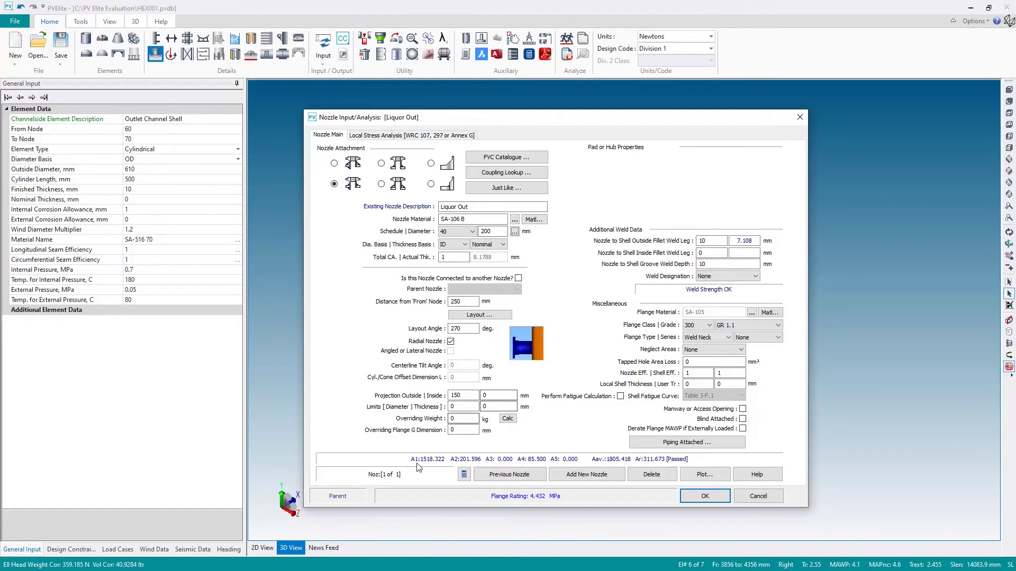
pyautogui.click(494, 231)
pyautogui.click(697, 498)
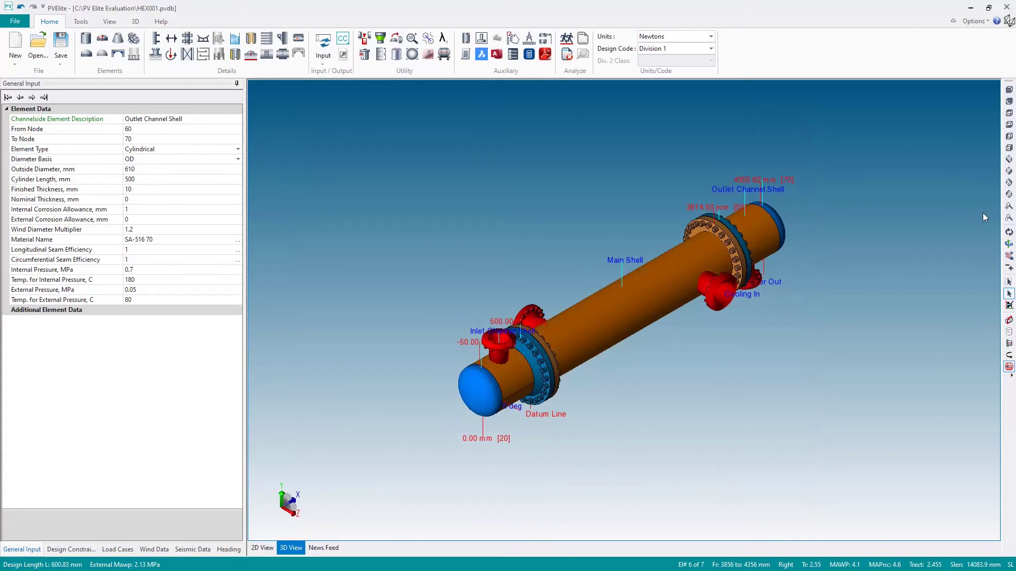
# Step: Orbit the model to check all four nozzles, return to the front view, and select the Main Shell
pyautogui.click(1009, 232)
pyautogui.moveTo(712, 368); pyautogui.dragTo(604, 366)
pyautogui.click(1009, 90)
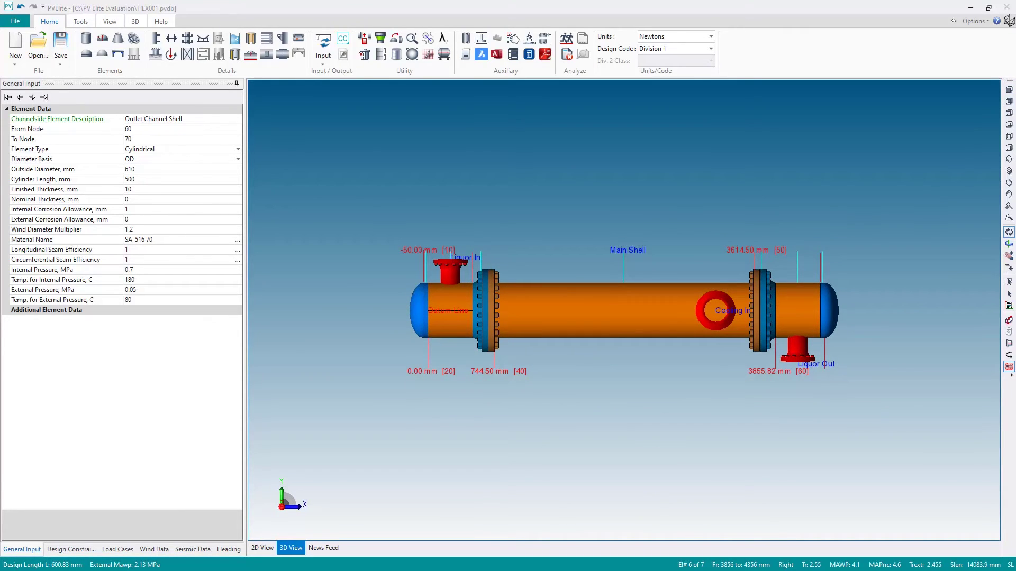
pyautogui.click(559, 312)
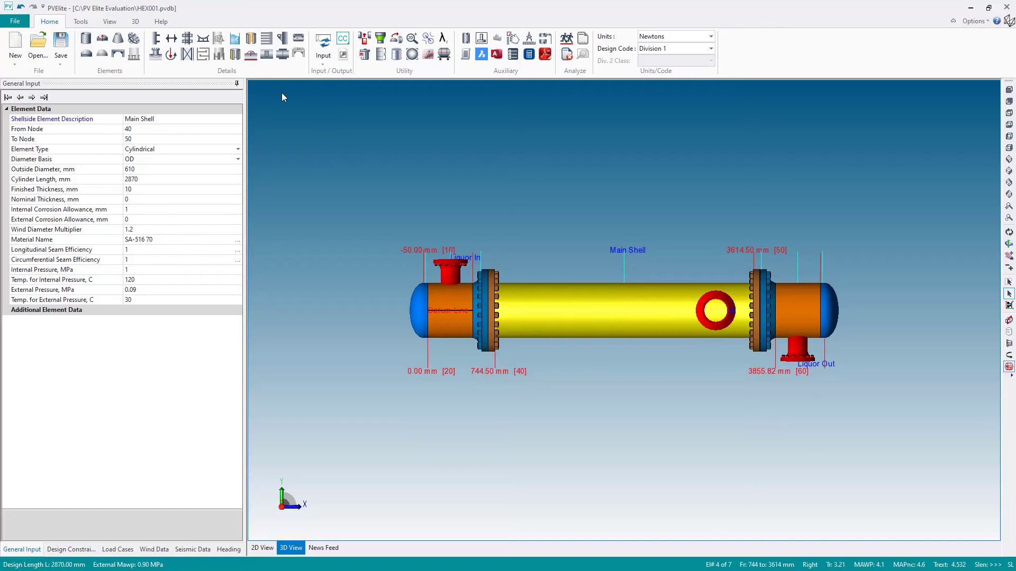
# Step: Add a Left Saddle on the main shell 200 mm from the start node, centreline dimension B 900 mm
pyautogui.click(203, 39)
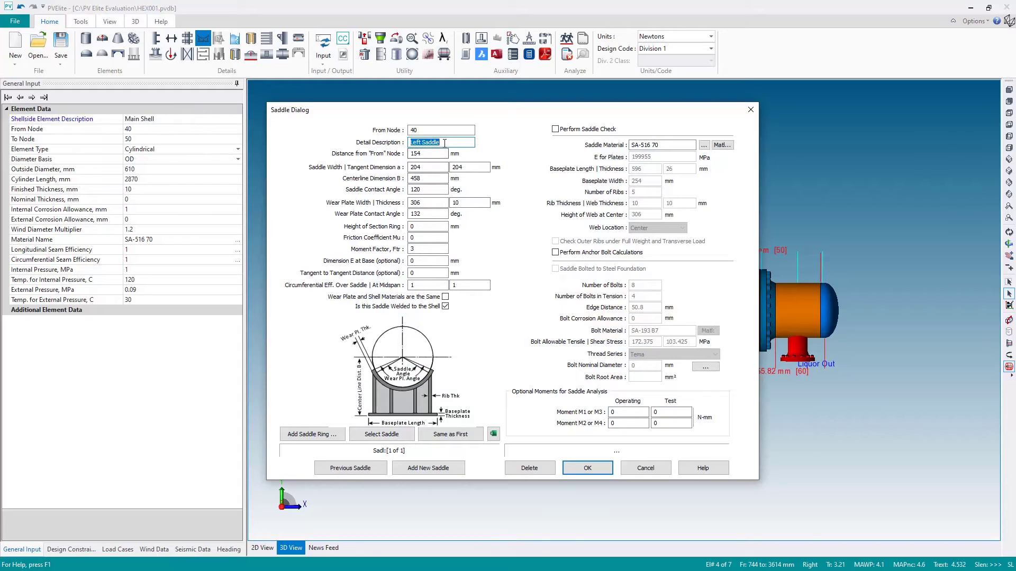
pyautogui.press('Tab')
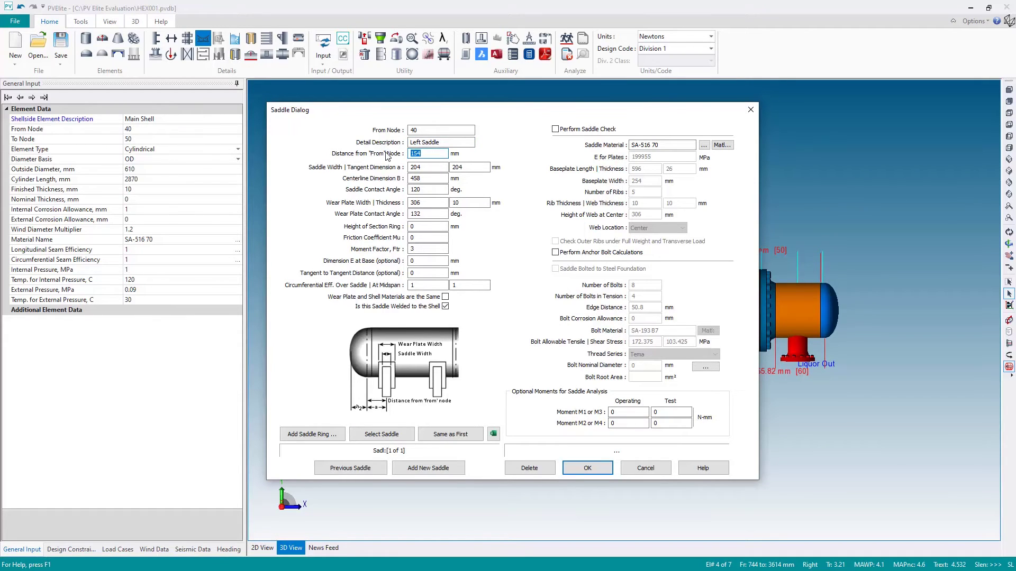
pyautogui.write('200')
pyautogui.press('Tab')
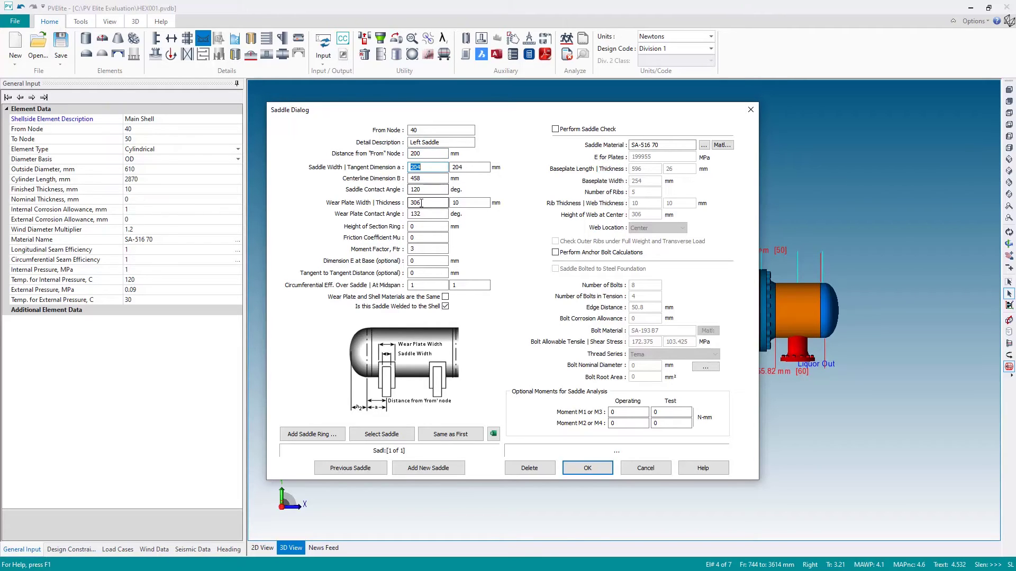
pyautogui.click(424, 179)
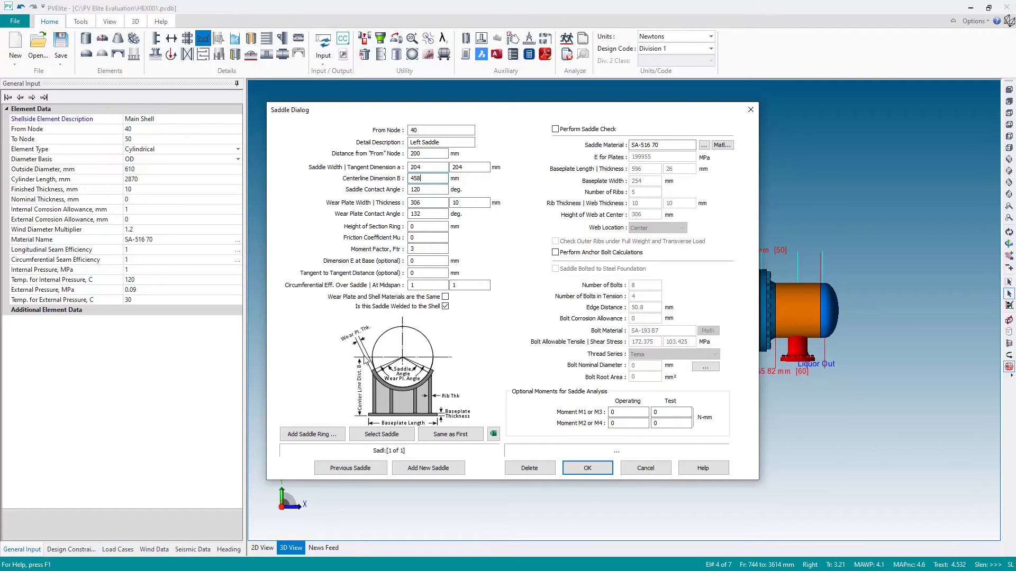
pyautogui.press('Tab')
pyautogui.hotkey('shift', 'Tab')
pyautogui.press('Tab')
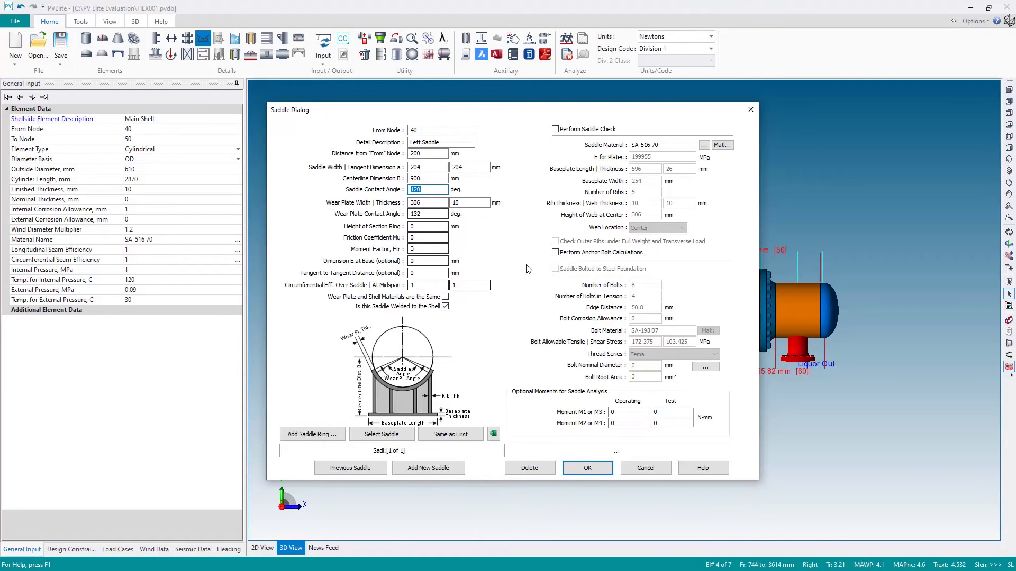
# Step: Enable the saddle check and anchor bolt calculations with 8 bolts of 1 in (25.4 mm) diameter
pyautogui.click(556, 130)
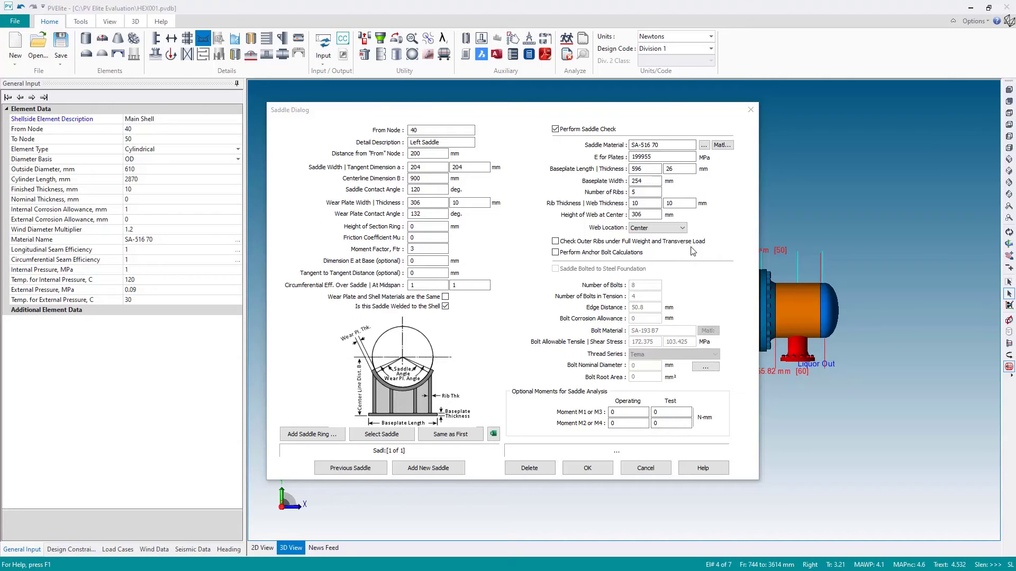
pyautogui.click(555, 253)
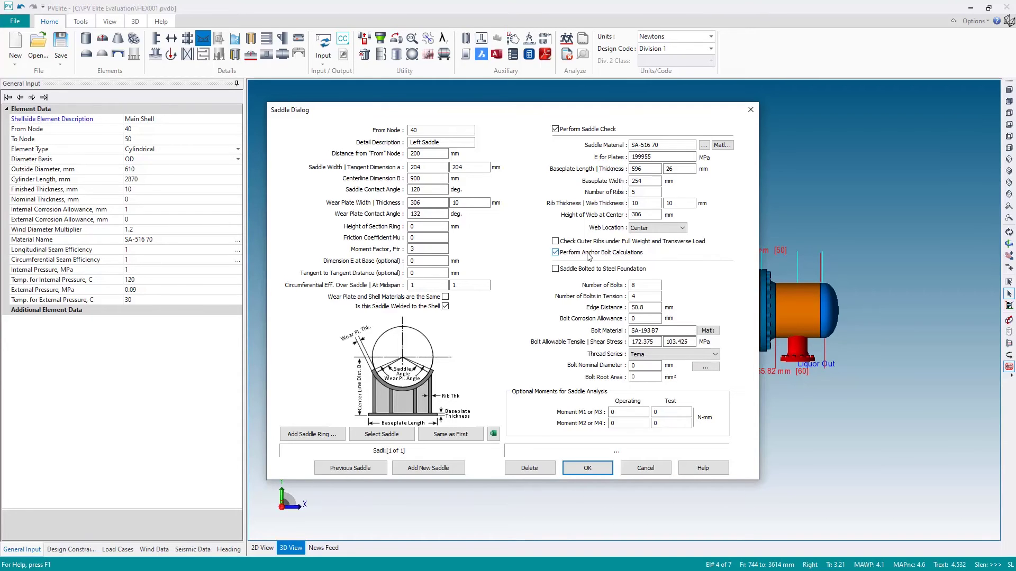
pyautogui.click(641, 285)
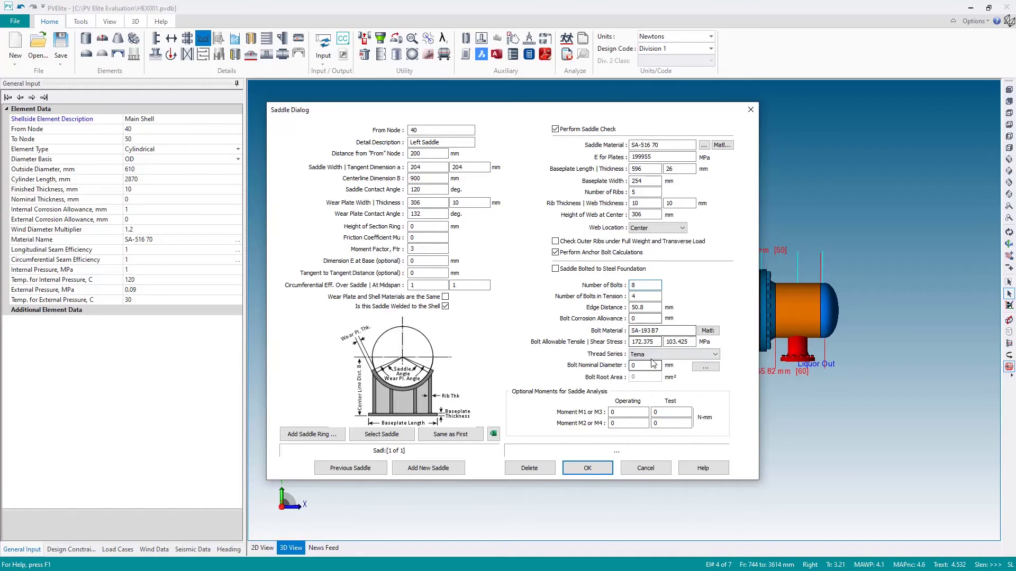
pyautogui.click(645, 367)
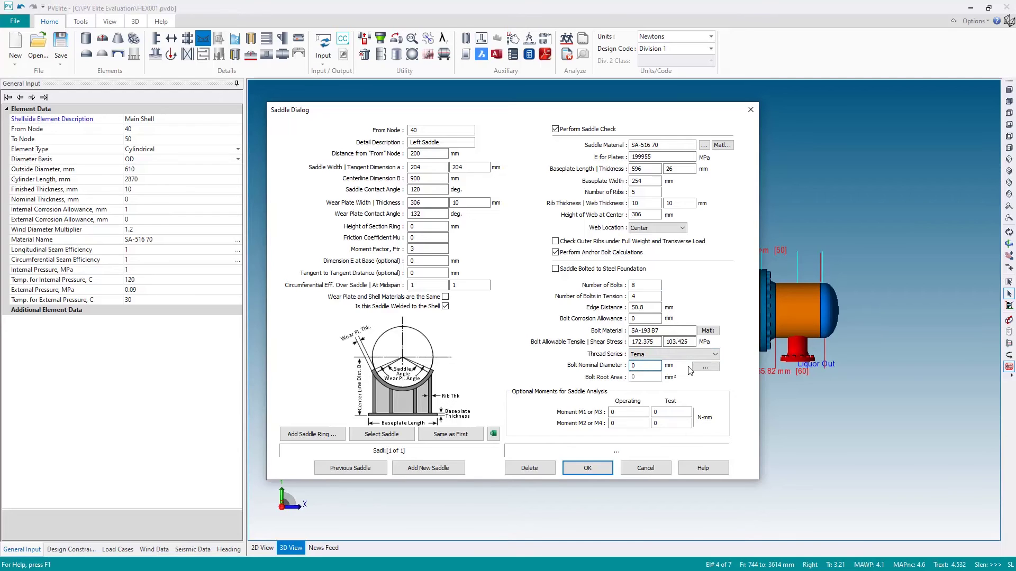
pyautogui.click(706, 368)
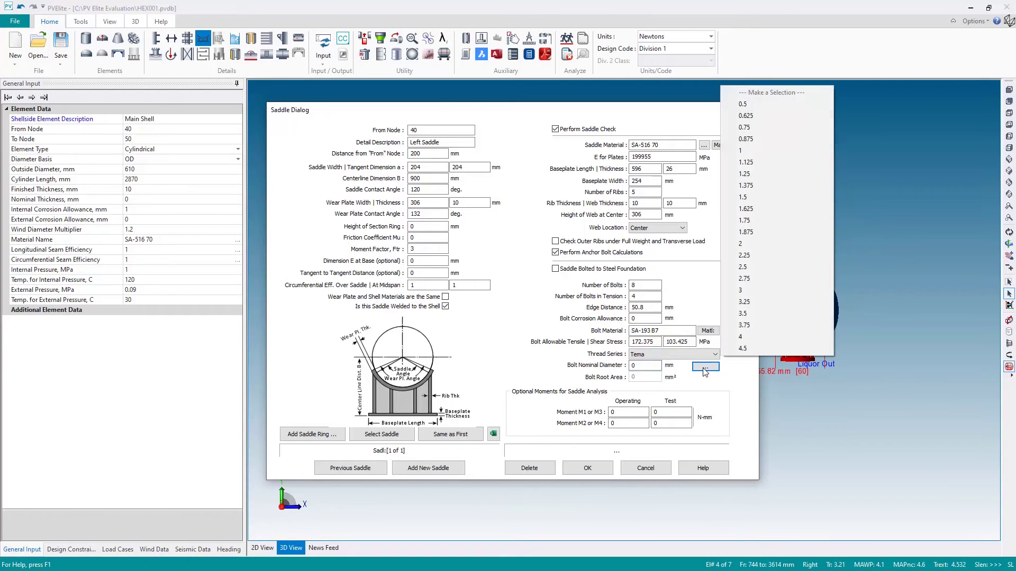
pyautogui.click(752, 152)
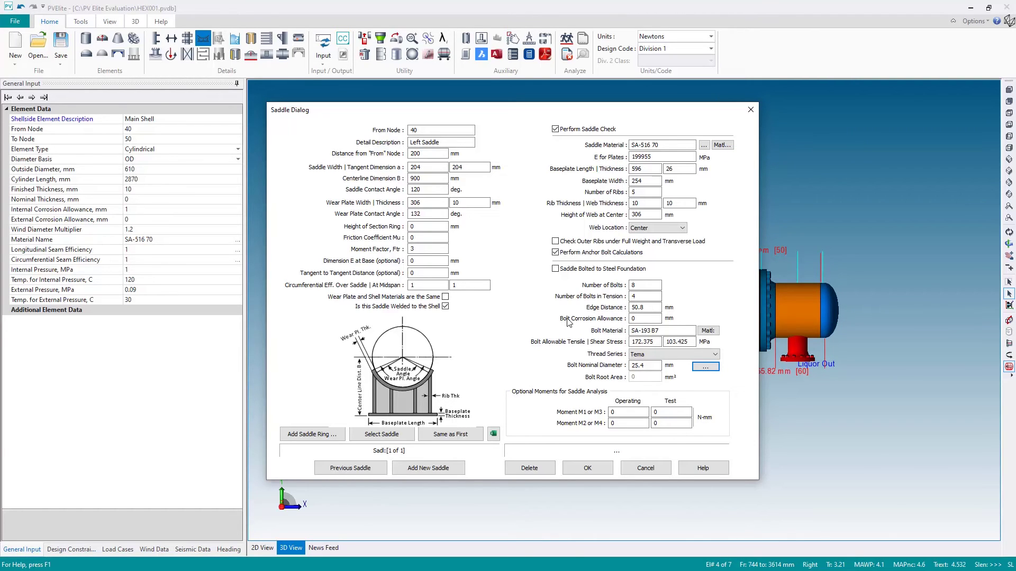
# Step: Add a second saddle named 'Right Saddle' and copy the first saddle's settings with Same as First
pyautogui.click(418, 471)
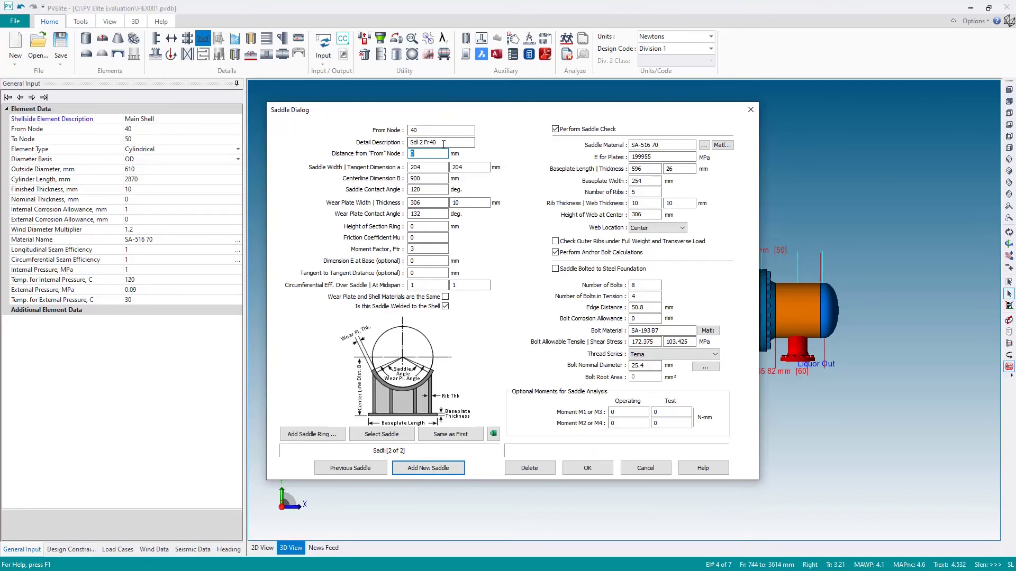
pyautogui.click(419, 141)
pyautogui.write('Righ')
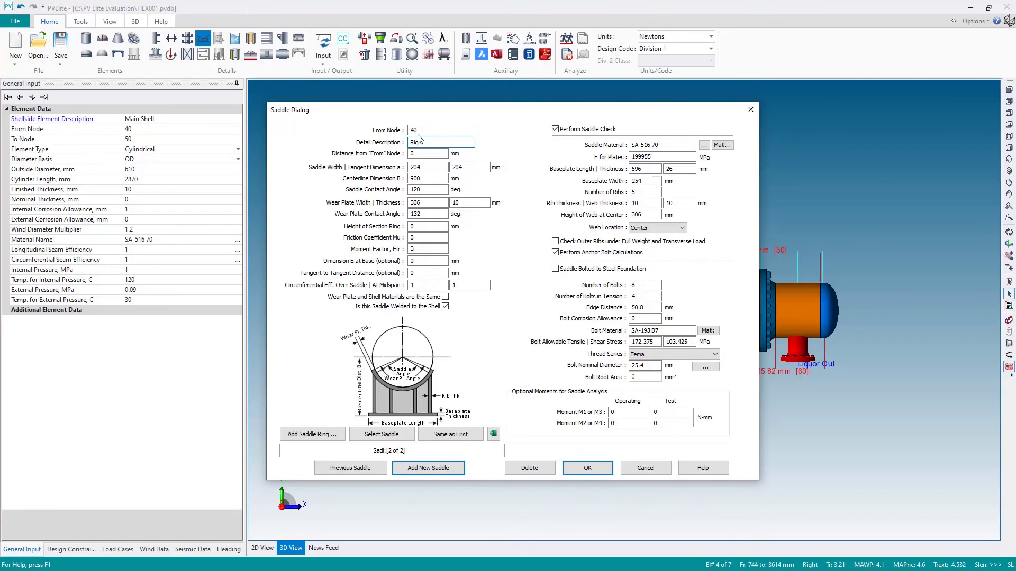
pyautogui.write('t Saddle')
pyautogui.click(426, 153)
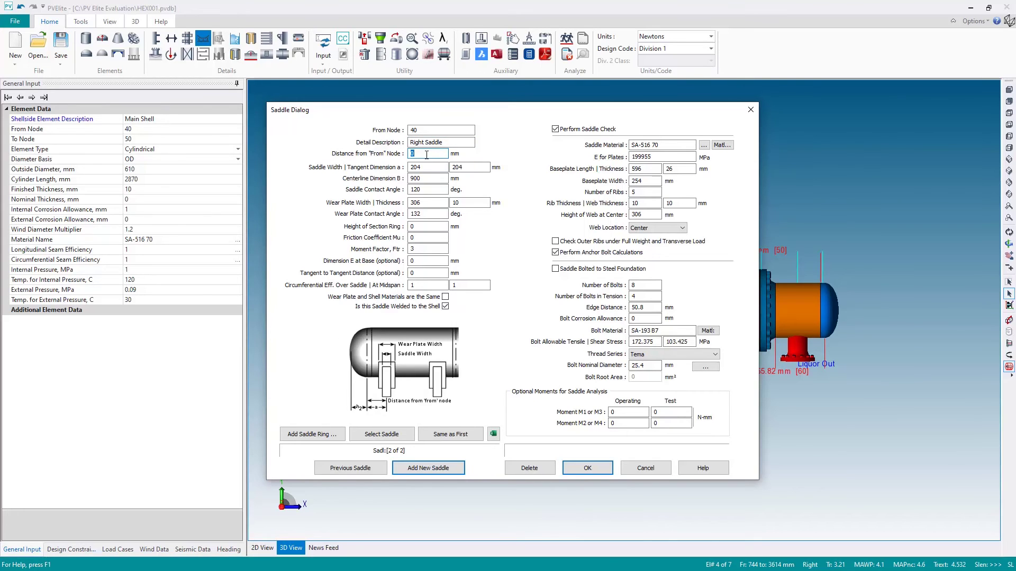
pyautogui.click(452, 437)
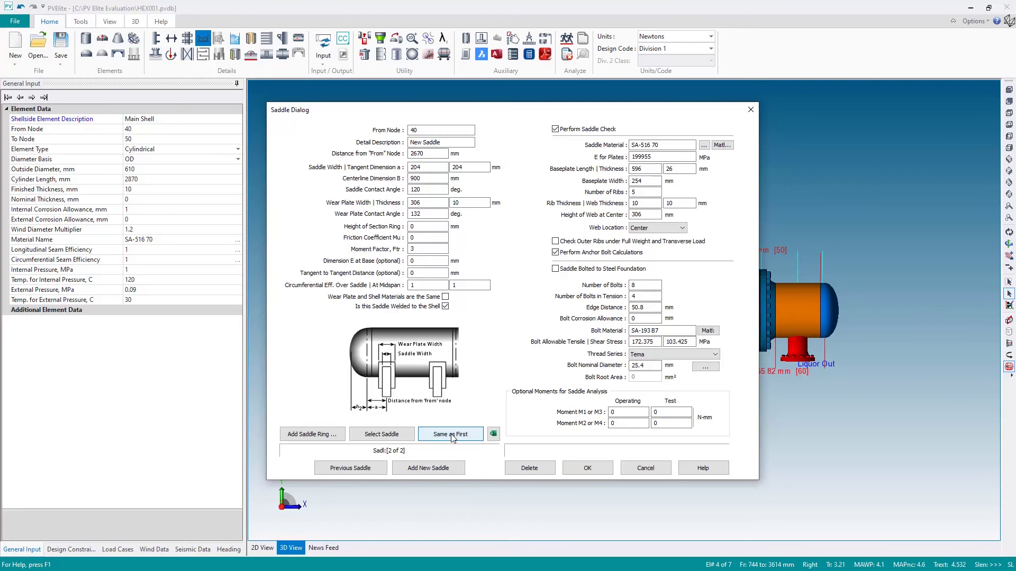
# Step: Check the copied bolt diameter, centreline and width, and confirm the 2670 mm saddle distance
pyautogui.click(644, 366)
pyautogui.click(430, 178)
pyautogui.click(431, 167)
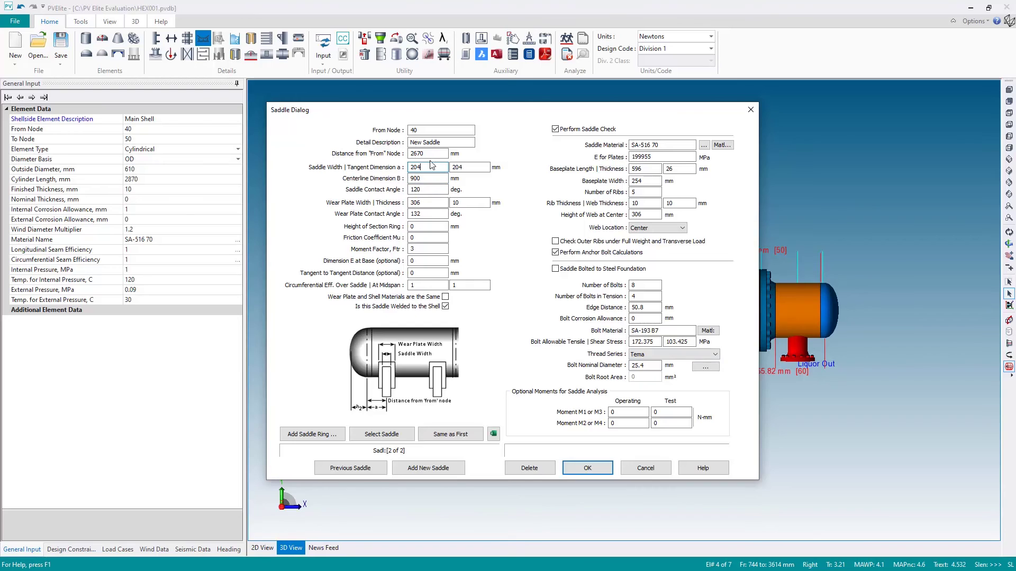
pyautogui.moveTo(430, 154); pyautogui.dragTo(381, 155)
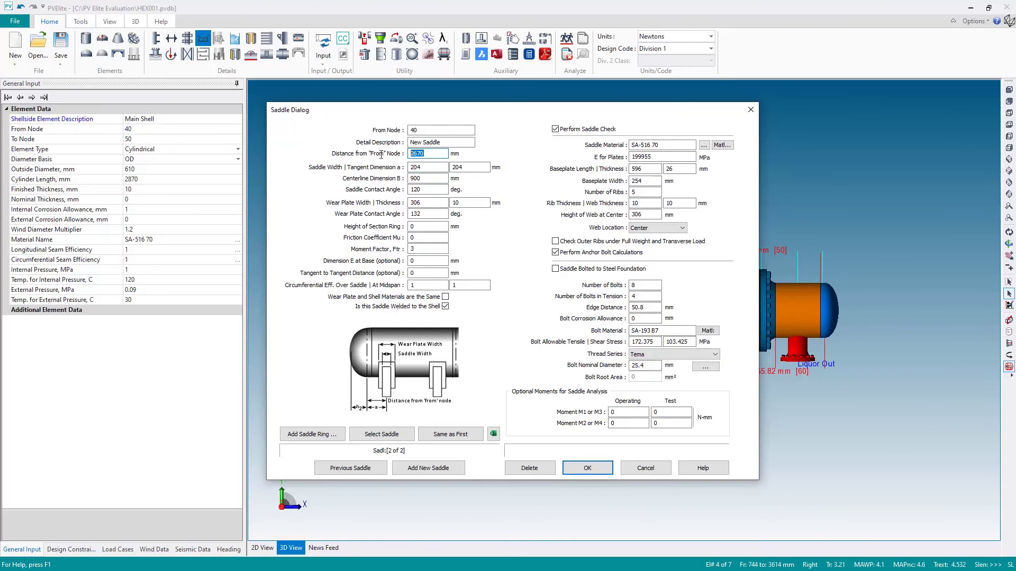
pyautogui.click(435, 154)
pyautogui.doubleClick(428, 154)
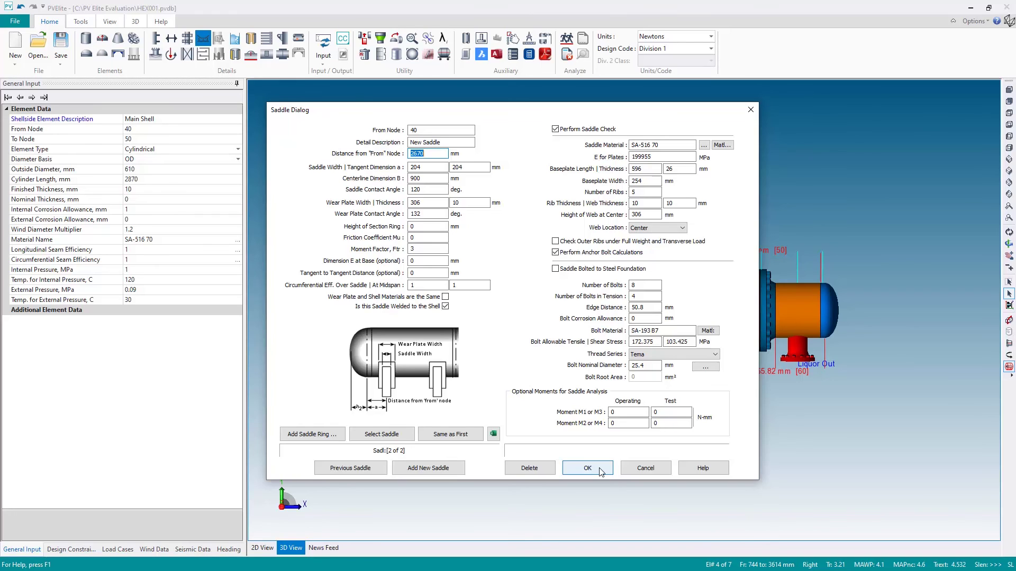
pyautogui.hotkey('shift', 'Tab')
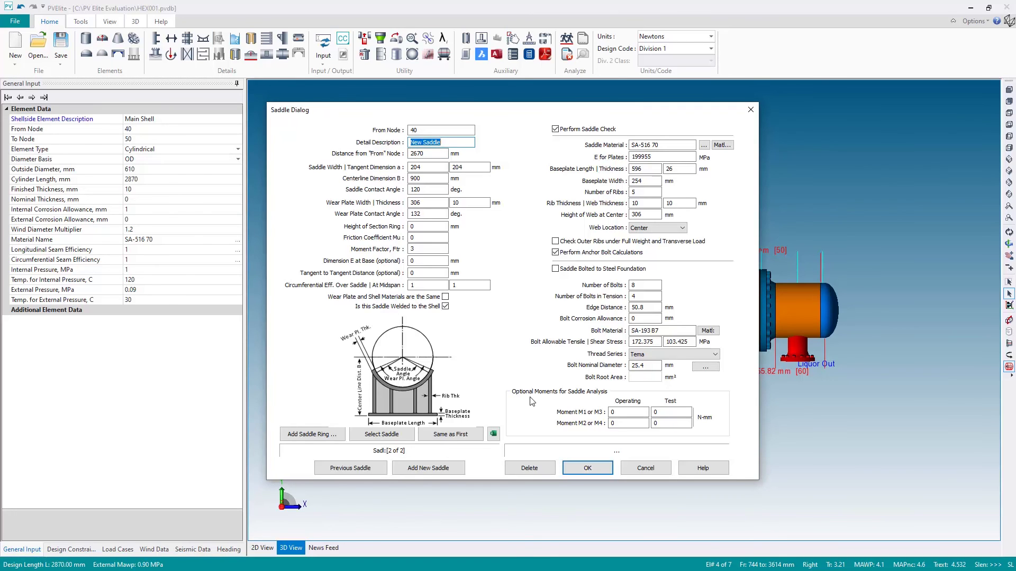
# Step: Accept both saddles, orbit and zoom to view them under the main shell, then return to front view
pyautogui.click(582, 469)
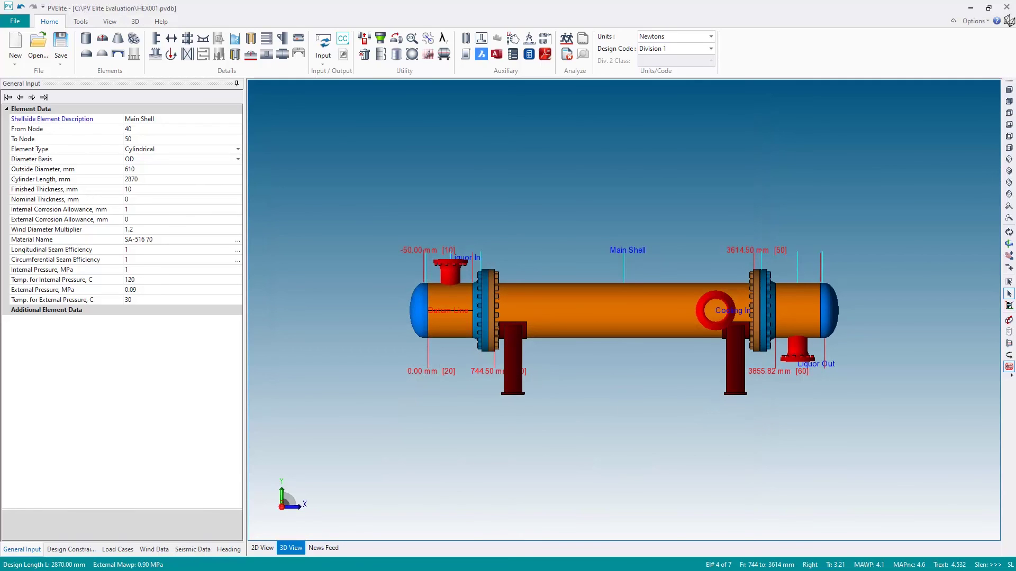
pyautogui.click(1009, 232)
pyautogui.moveTo(530, 370); pyautogui.dragTo(658, 387)
pyautogui.scroll(4, 555, 408)
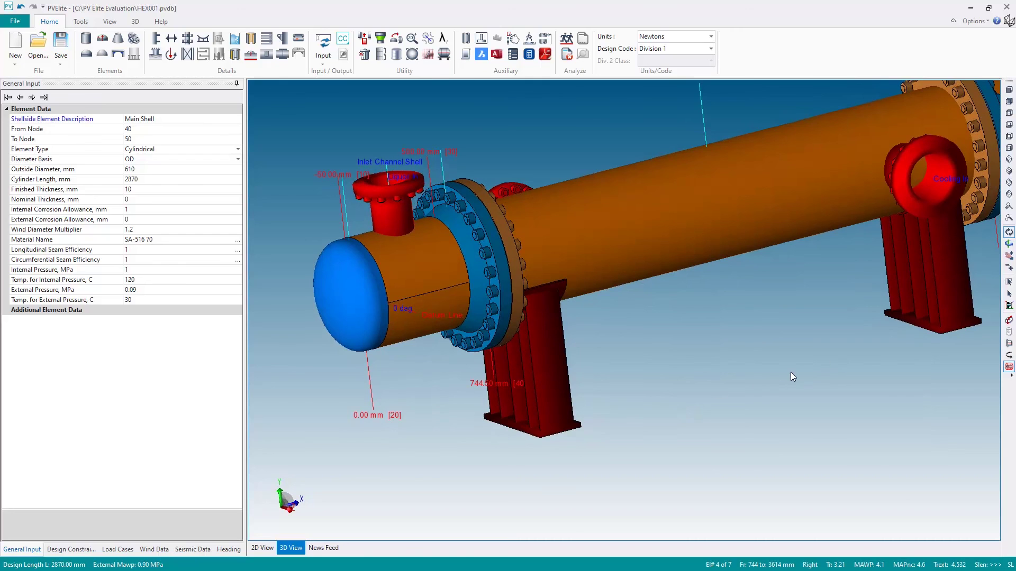
pyautogui.moveTo(790, 377); pyautogui.dragTo(757, 382)
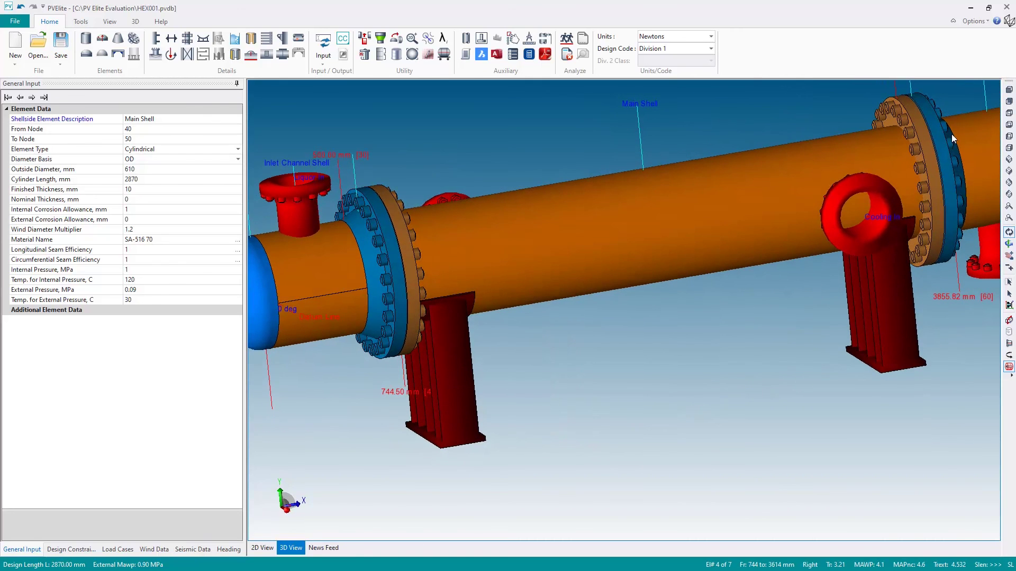
pyautogui.click(1008, 90)
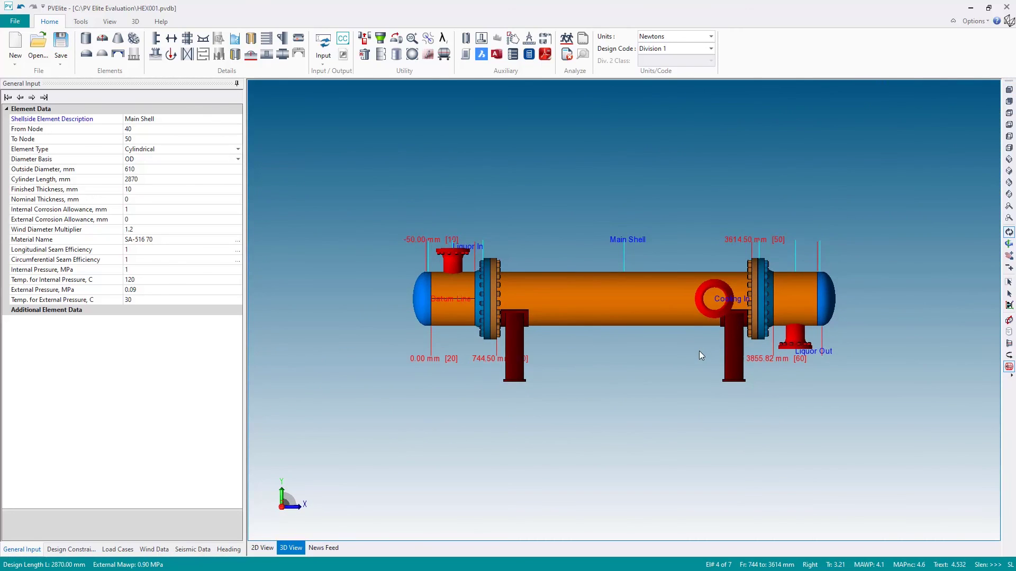